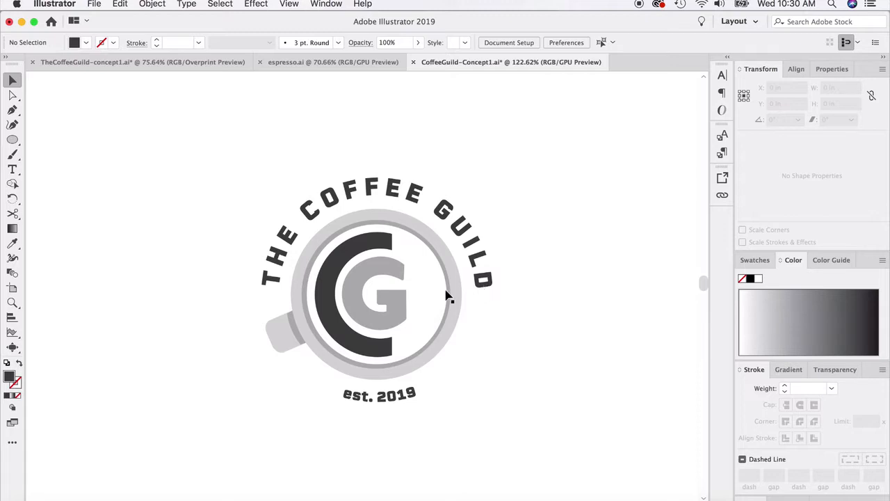
Draw a guide rectangle about 5.63 × 1.71 in over the logo's lower half, its upper edge level with the arched text's ends.
left_click_drag(12, 139, 38, 139)
left_click_drag(160, 430, 631, 287)
left_click(12, 80)
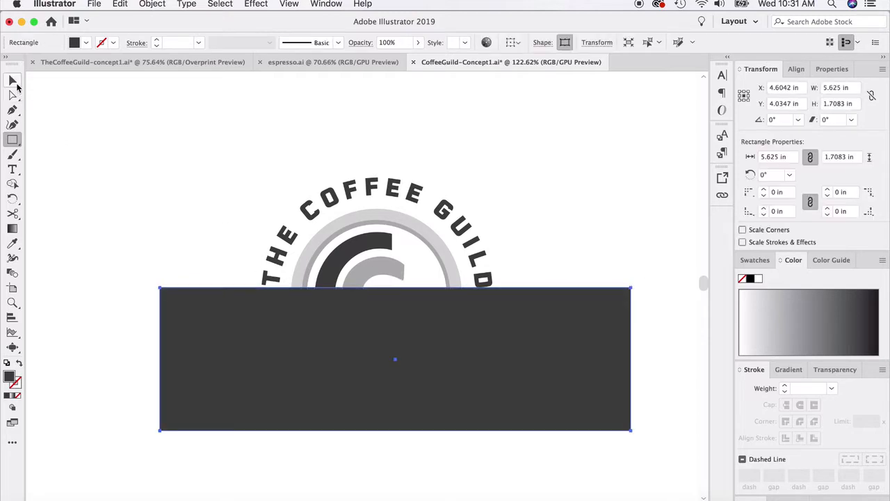
Rotate the arched THE COFFEE GUILD text to about 2.96° so its ends sit level on the guide rectangle, and delete the rectangle.
left_click(353, 185)
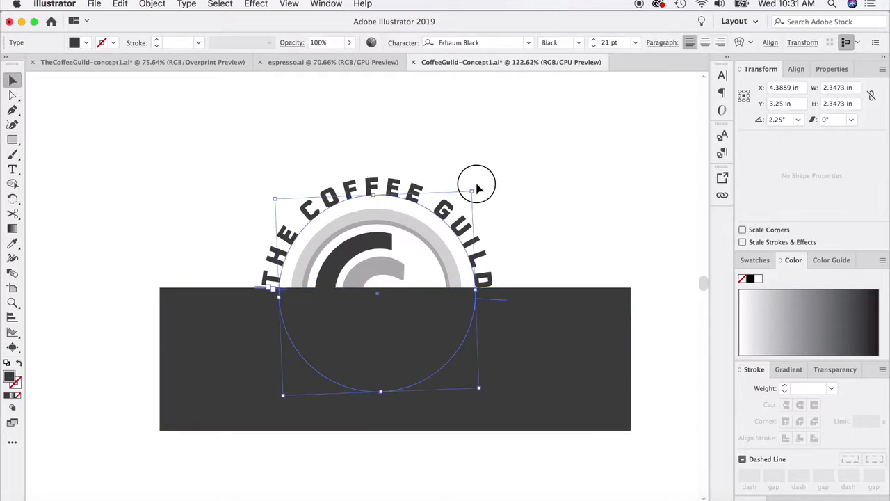
left_click_drag(478, 186, 474, 185)
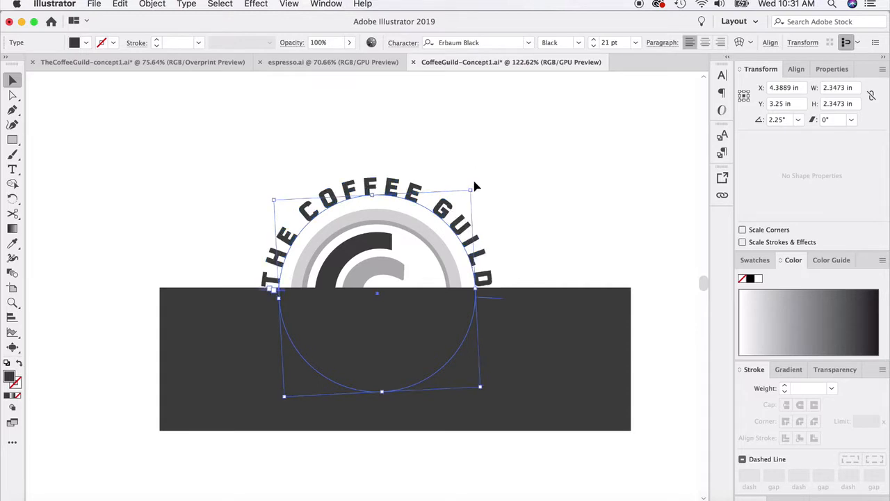
left_click(202, 259)
left_click(199, 360)
key("Delete")
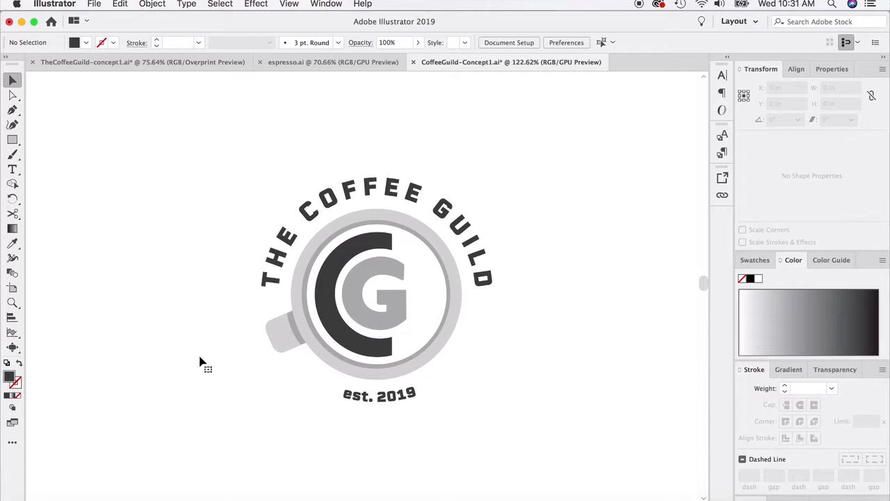
Duplicate the arched THE COFFEE GUILD text and place the copy well away from the logo, at about X 10.125 in, Y 0.083 in.
scroll(503, 264, "up", 3)
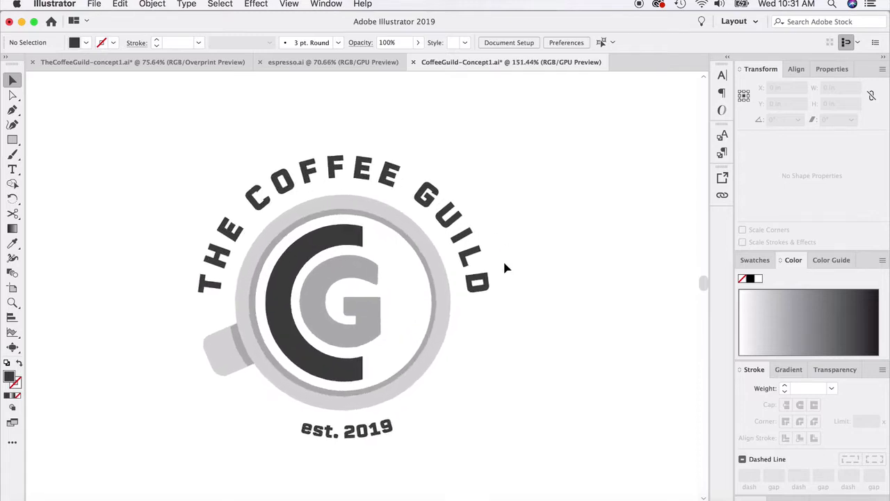
scroll(501, 268, "up", 2)
left_click(460, 230)
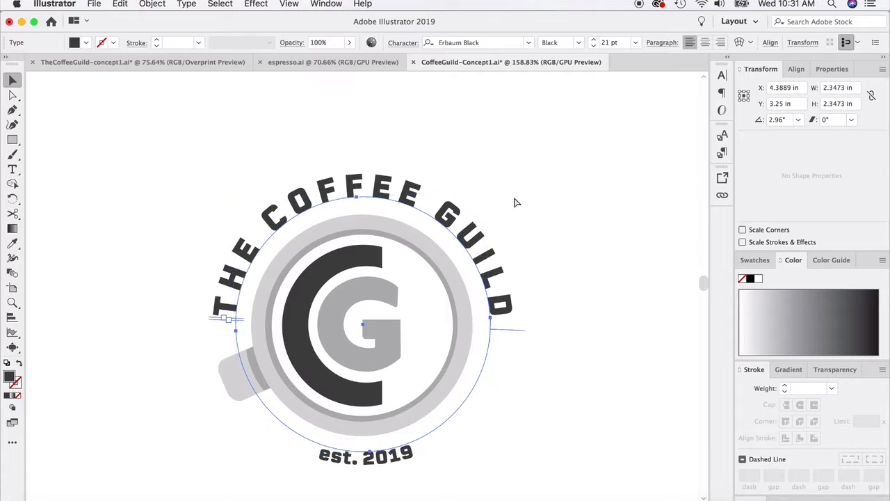
left_click_drag(515, 199, 528, 118)
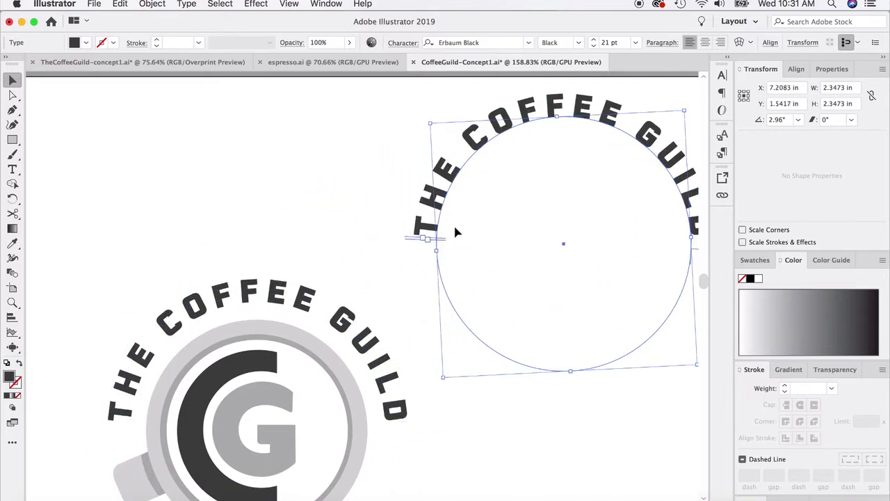
scroll(457, 234, "up", 5)
scroll(457, 234, "right", 8)
left_click_drag(334, 263, 629, 159)
scroll(628, 159, "down", 5)
scroll(628, 159, "left", 7)
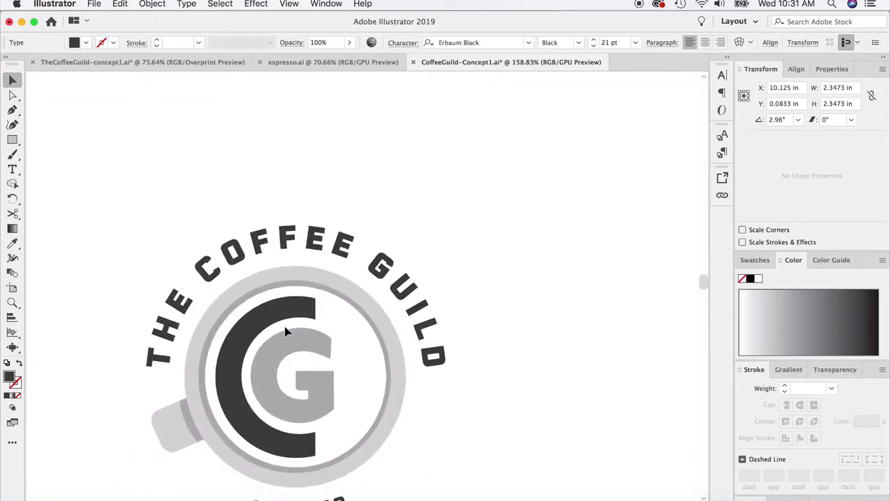
Convert the logo's arched THE COFFEE GUILD text to outlines.
right_click(285, 241)
left_click(327, 321)
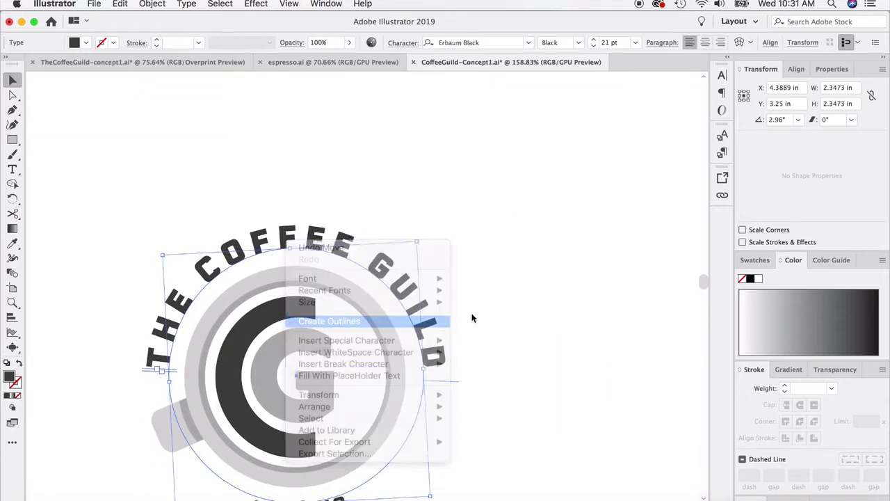
left_click(471, 314)
scroll(278, 287, "left", 3)
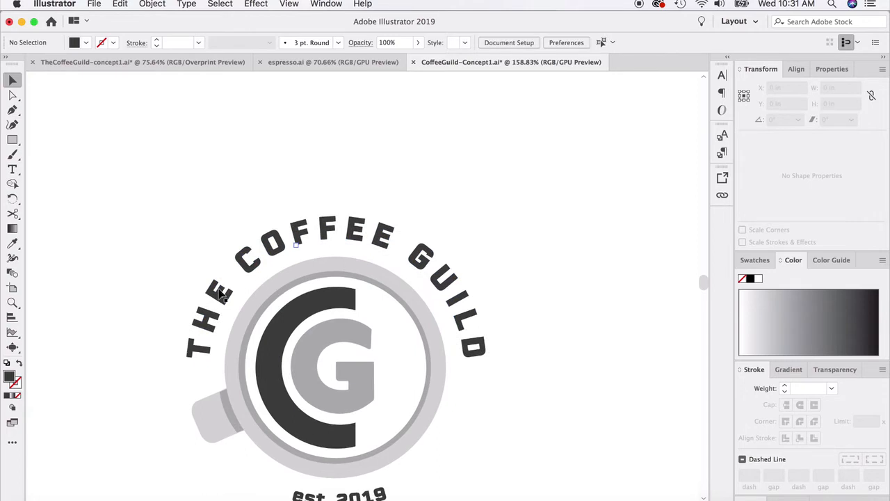
Try rounding all corners of the outlined THE COFFEE GUILD letters by about 0.01 in, and undo it.
scroll(236, 299, "up", 5)
left_click(269, 238)
scroll(270, 239, "up", 7)
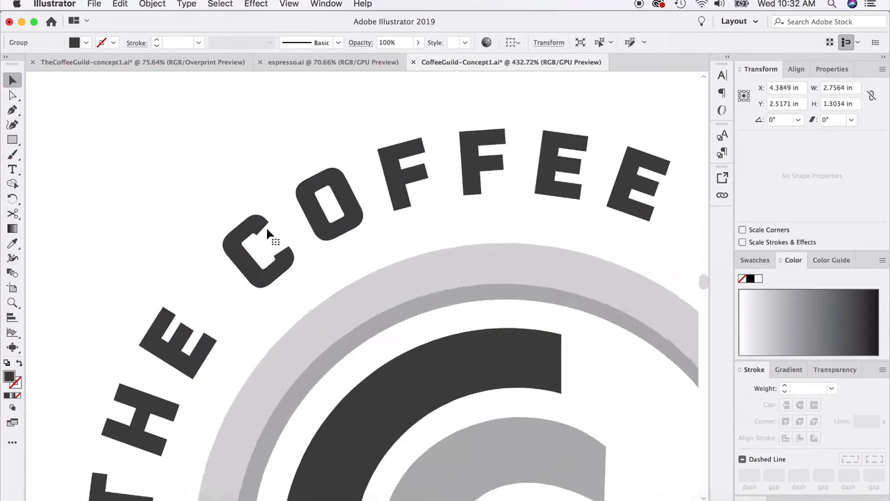
left_click(15, 96)
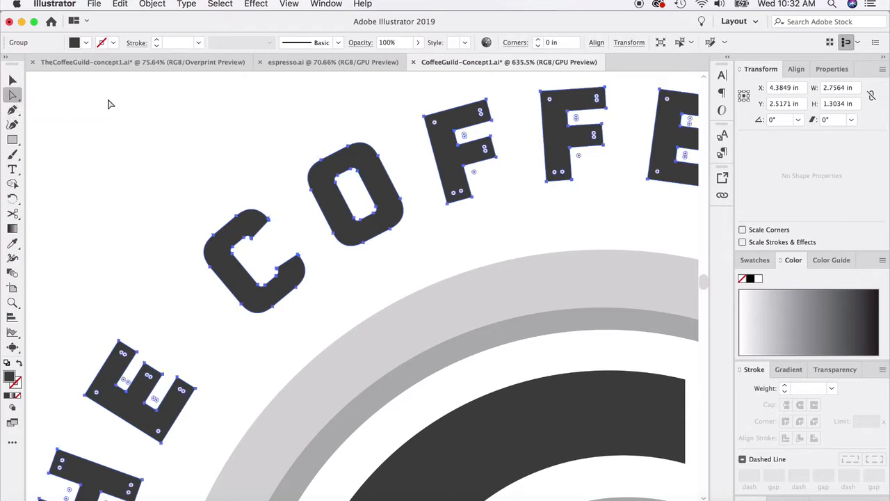
scroll(171, 394, "down", 5)
scroll(171, 393, "left", 3)
scroll(171, 390, "down", 5)
scroll(171, 390, "left", 1)
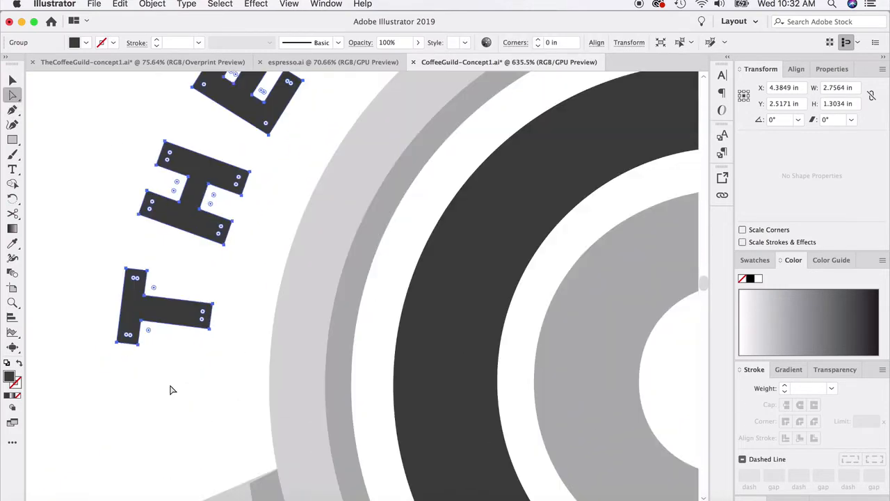
scroll(172, 389, "up", 6)
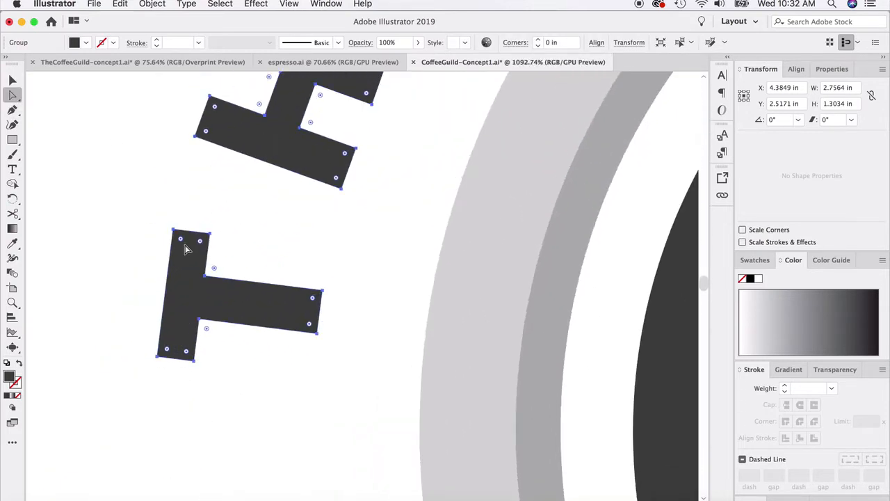
left_click(182, 242)
left_click_drag(181, 241, 192, 256)
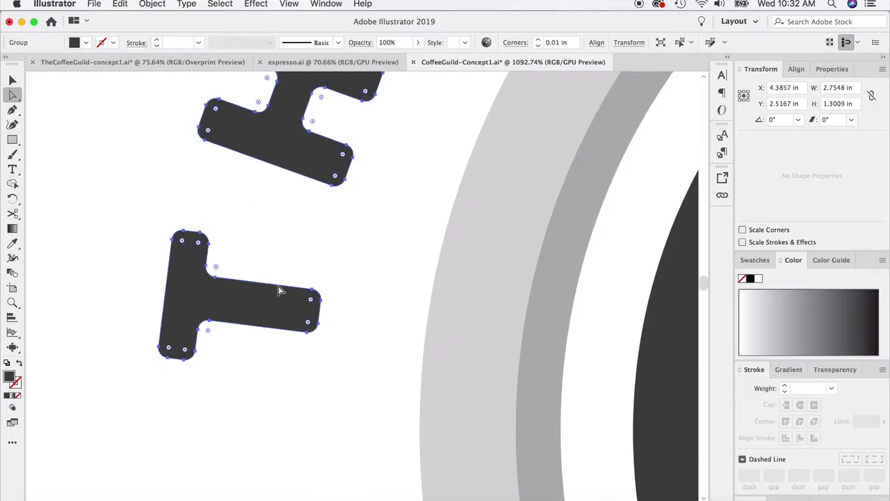
left_click(321, 246)
key("super+z")
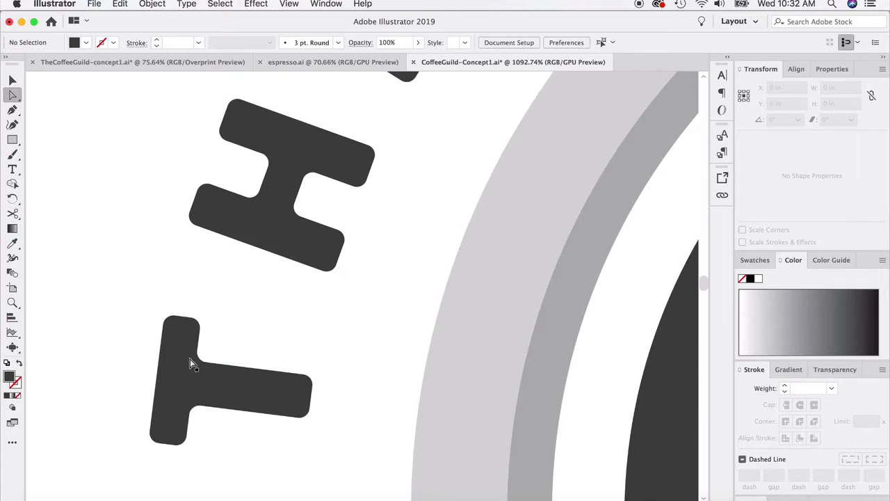
Round all corners of the outlined THE COFFEE GUILD letters very slightly.
left_click(171, 369)
scroll(164, 364, "up", 2)
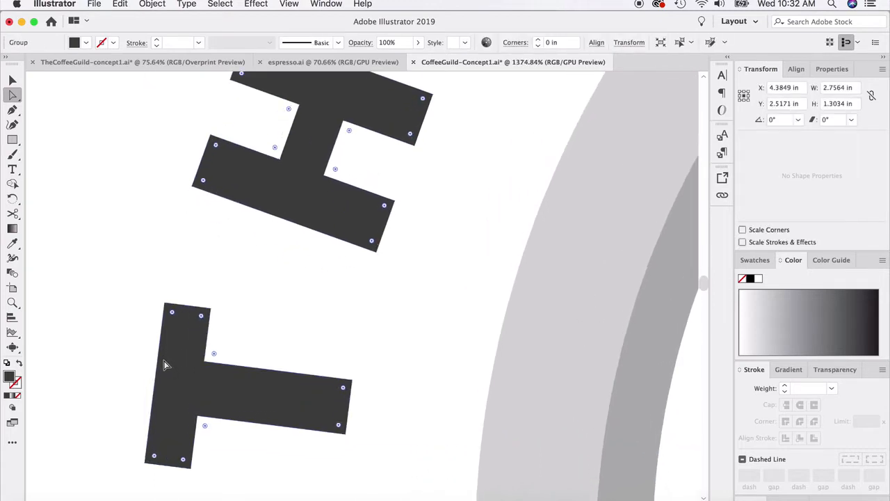
scroll(185, 306, "up", 1)
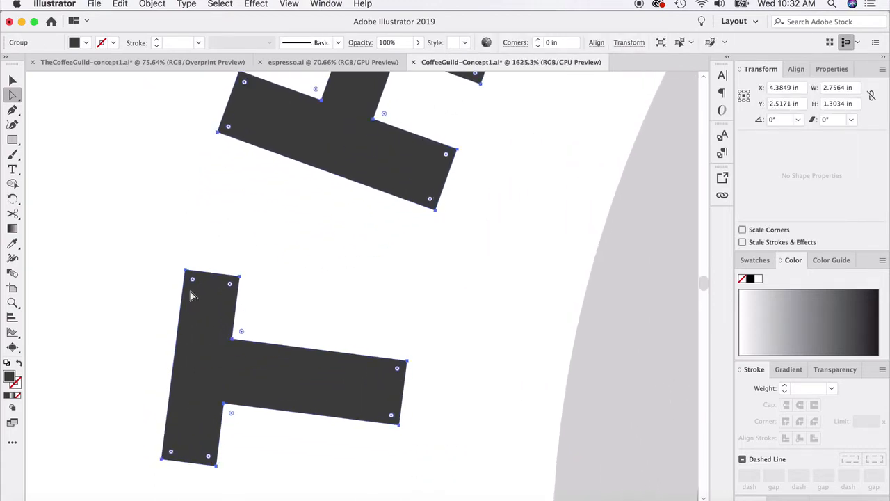
mouse_move(194, 279)
left_mouse_down()
mouse_move(205, 304)
mouse_move(191, 278)
left_mouse_up()
left_click(119, 137)
scroll(204, 191, "down", 3)
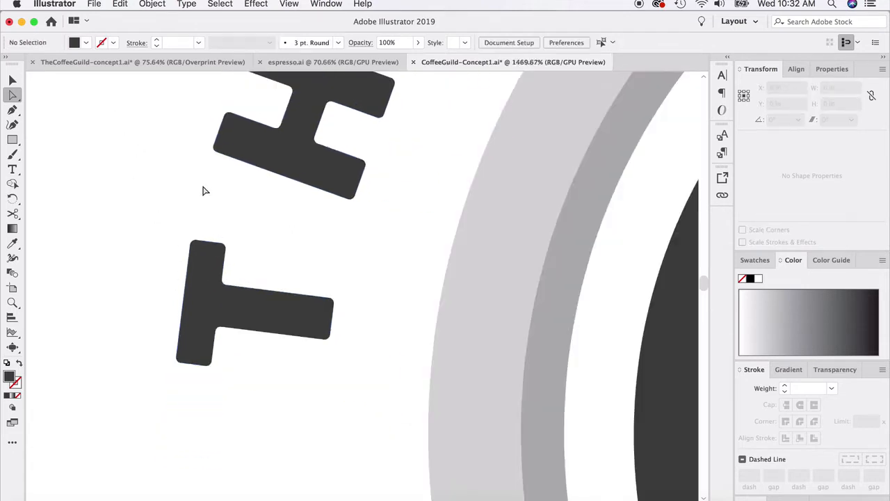
scroll(205, 192, "down", 5)
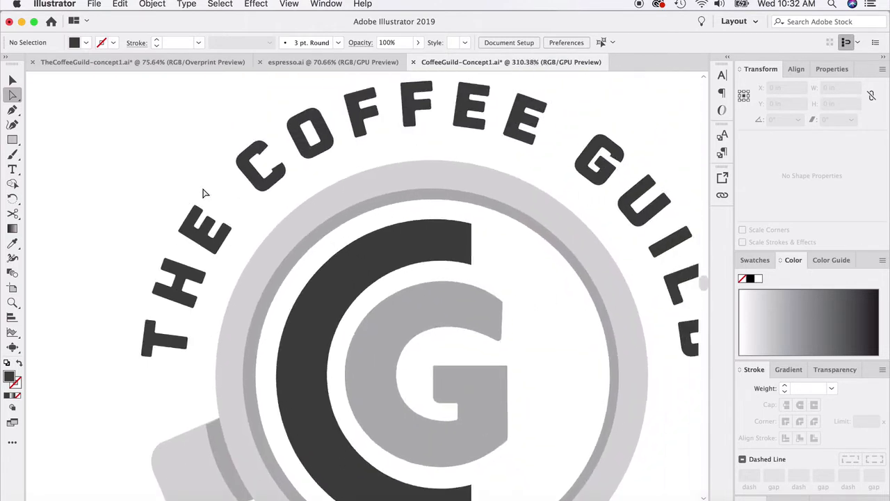
Examine the rounded lettering and the C and G monogram inside the cup, close up and as a whole logo.
scroll(246, 164, "up", 3)
left_click(292, 146)
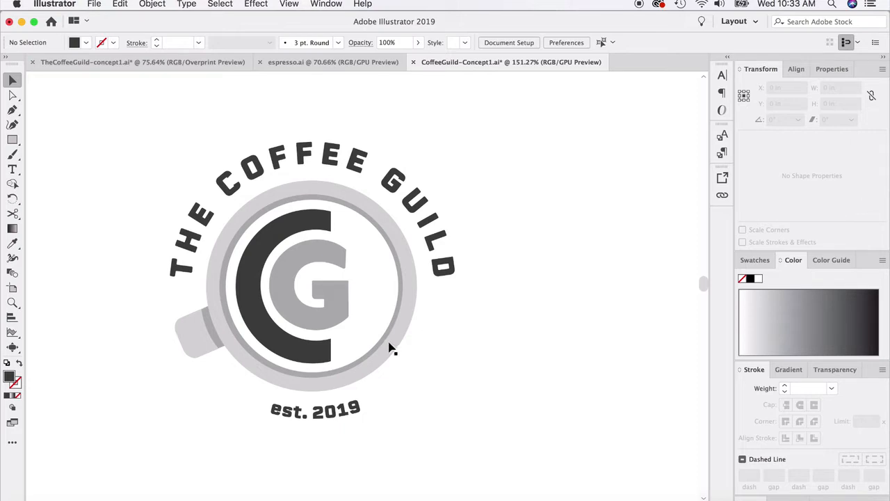
scroll(390, 348, "down", 2)
scroll(333, 295, "up", 2)
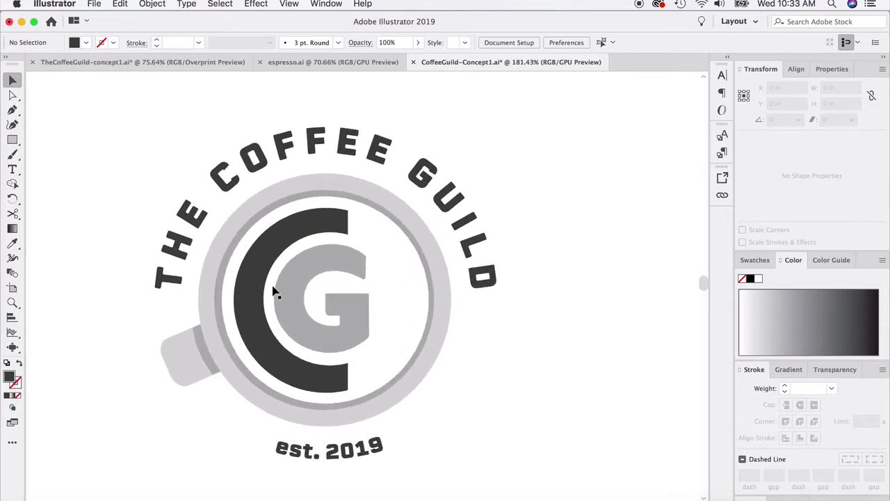
left_click(292, 298)
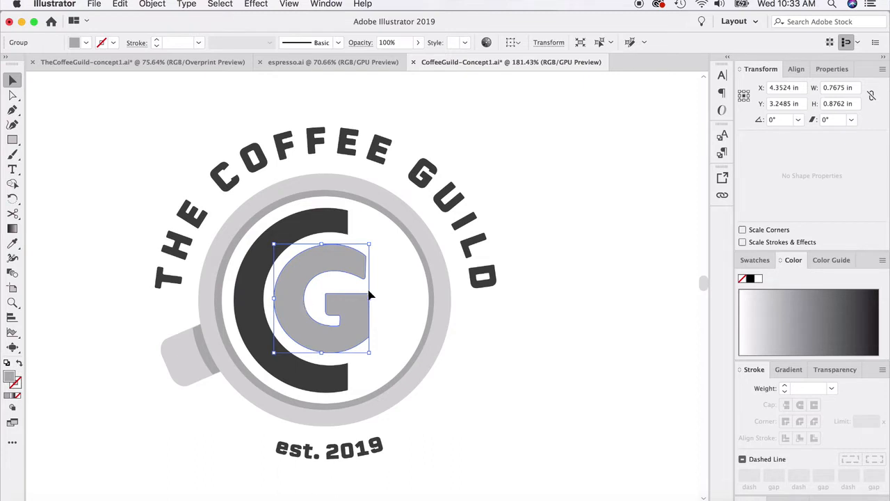
key("super+shift+a")
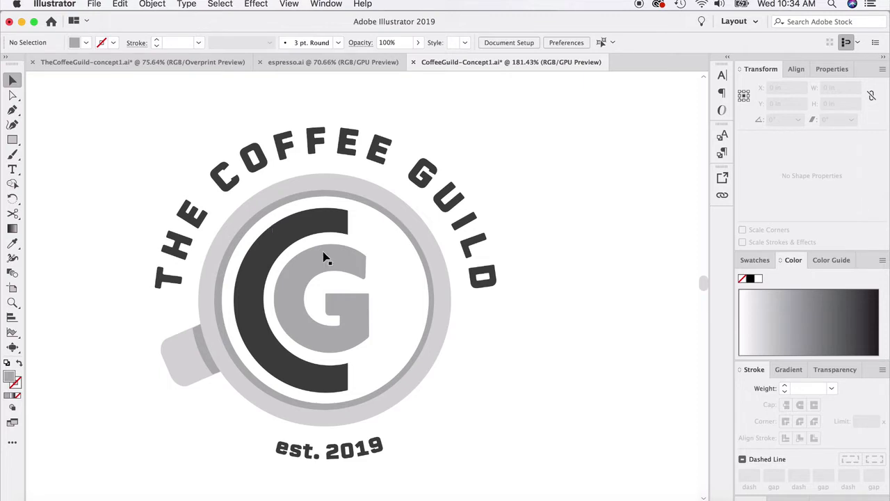
scroll(341, 315, "down", 3)
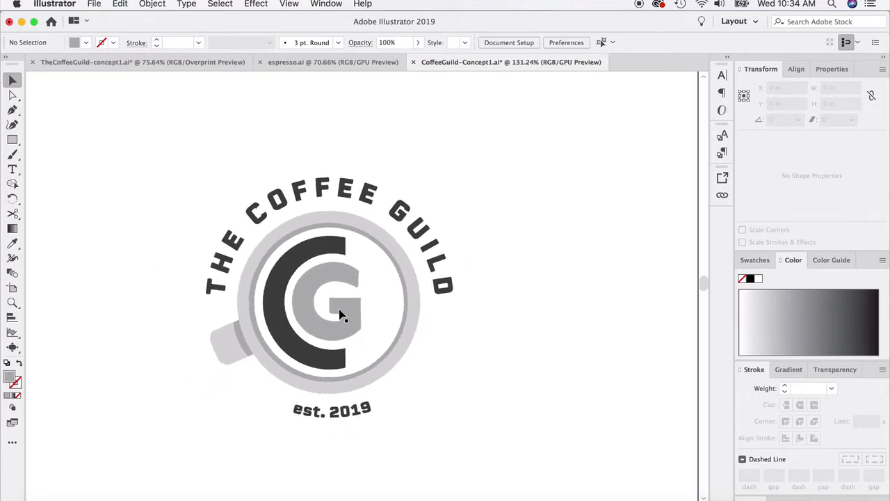
scroll(341, 316, "down", 3)
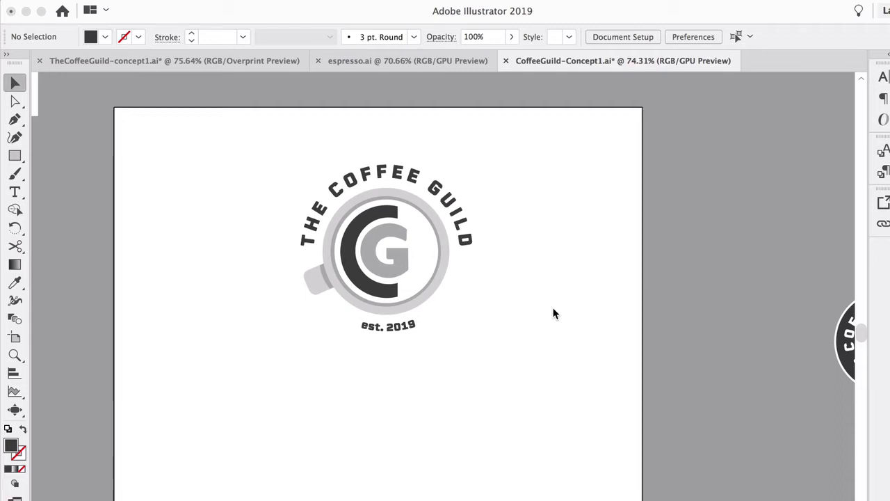
Duplicate the complete cup logo and place the copy below the original on the artboard.
left_click(481, 277)
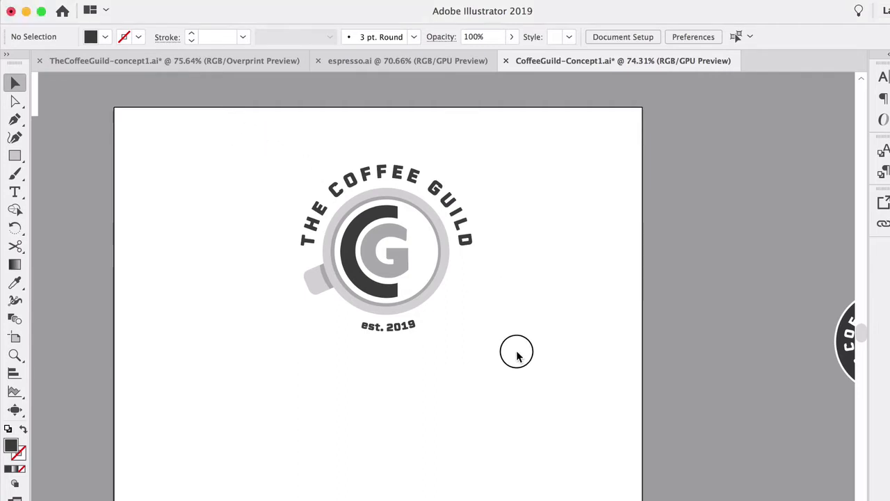
left_click_drag(519, 349, 250, 147)
left_click_drag(316, 205, 374, 293)
scroll(457, 304, "down", 3)
scroll(457, 304, "left", 1)
left_click_drag(511, 218, 415, 373)
Delete the grey G from the lower copy of the logo.
left_click(509, 366)
left_click(394, 378)
key("Delete")
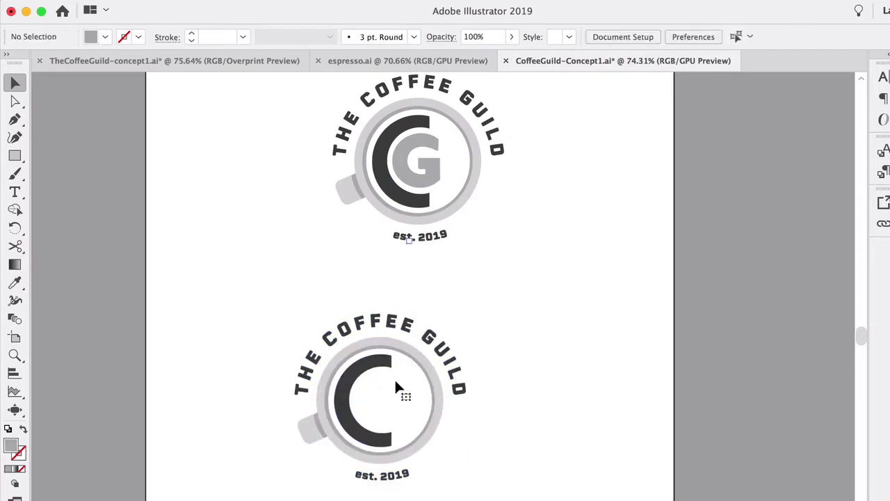
Offset the path of the dark C in the lower logo by 0.06 in with miter joins.
left_click(384, 373)
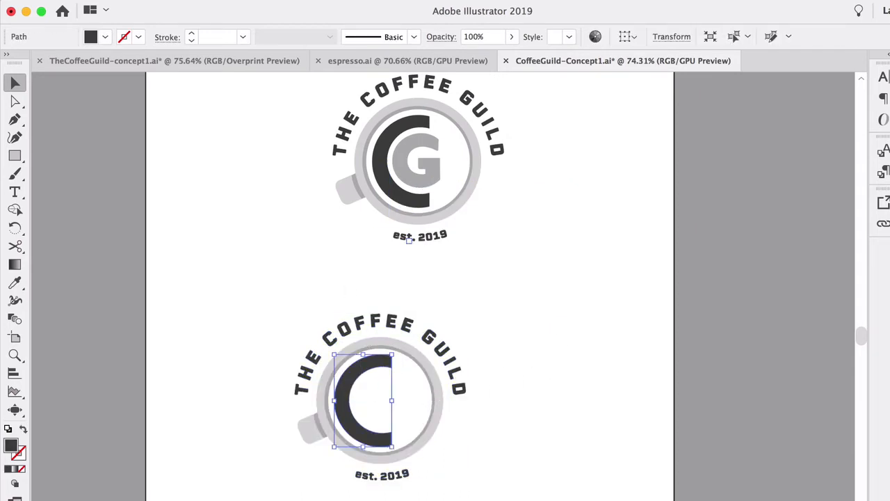
left_click(182, 0)
mouse_move(317, 311)
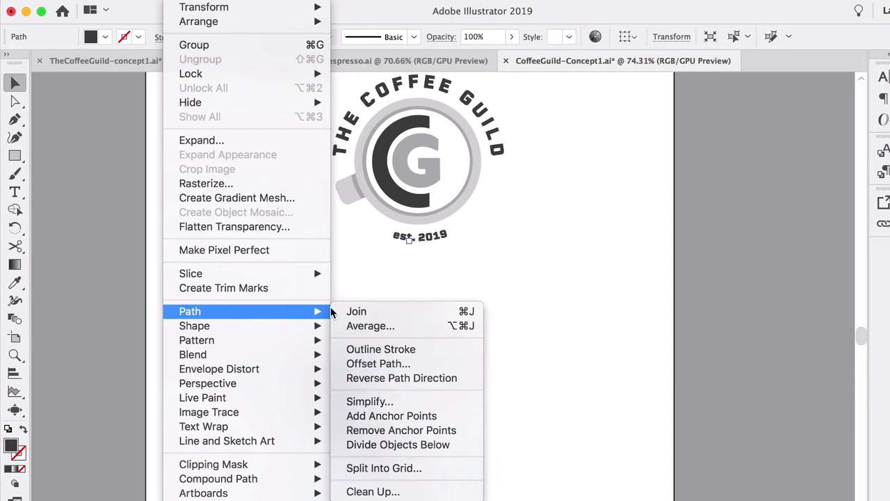
left_click(378, 359)
left_click(652, 391)
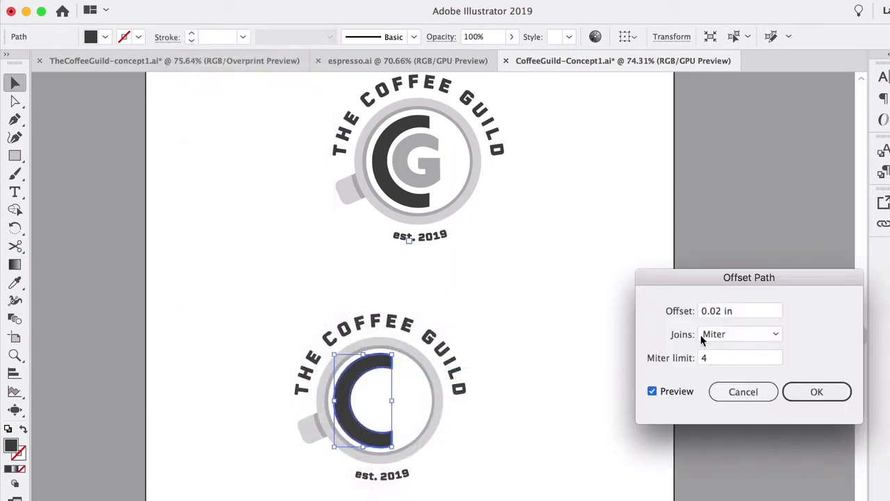
double_click(720, 314)
type("0.06")
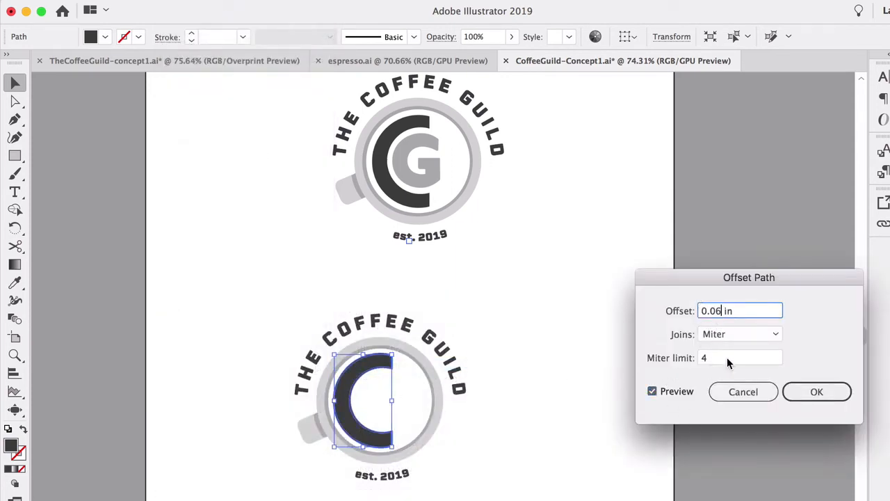
left_click(732, 357)
key("Return")
Scale the thickened C in the lower logo down slightly and reposition it inside the cup's inner ring.
left_click(543, 358)
left_click(403, 361)
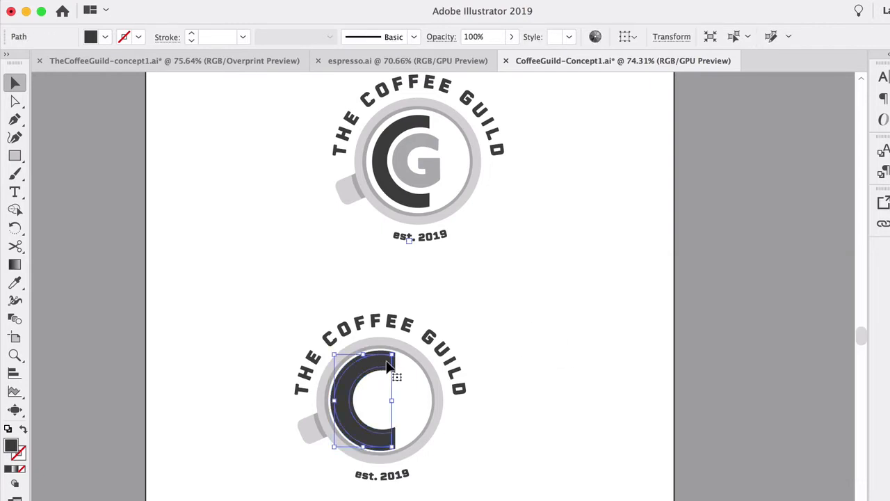
key("Delete")
left_click(386, 363)
left_click_drag(396, 352, 391, 358)
left_click_drag(376, 366, 371, 375)
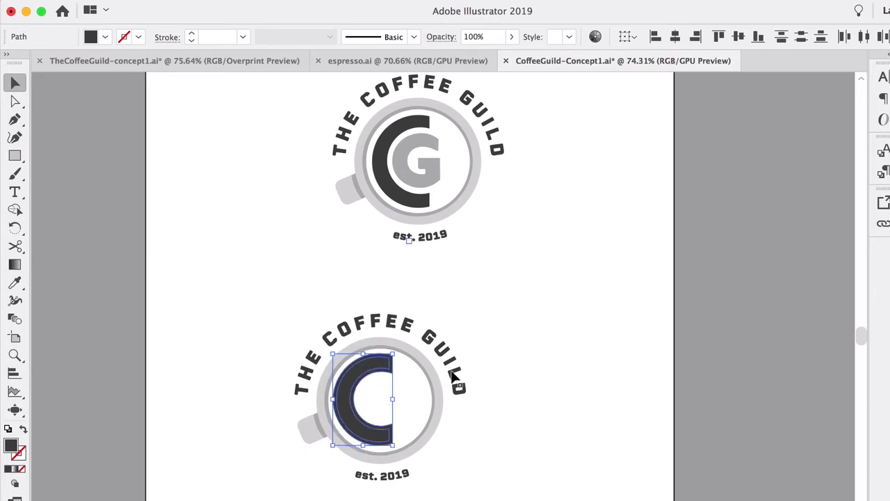
left_click(556, 439)
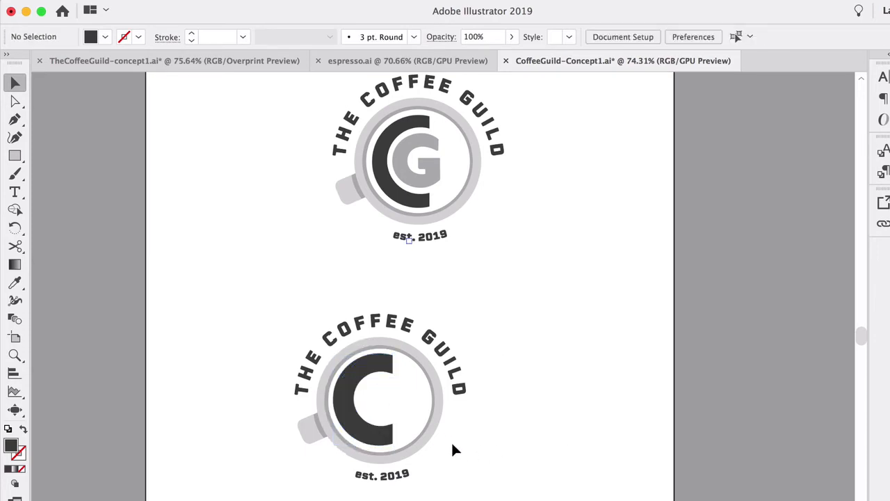
Draw a dark rectangle over the lower cup's right side, flush with the C's ends, and widen it past the rim.
scroll(415, 425, "up", 2)
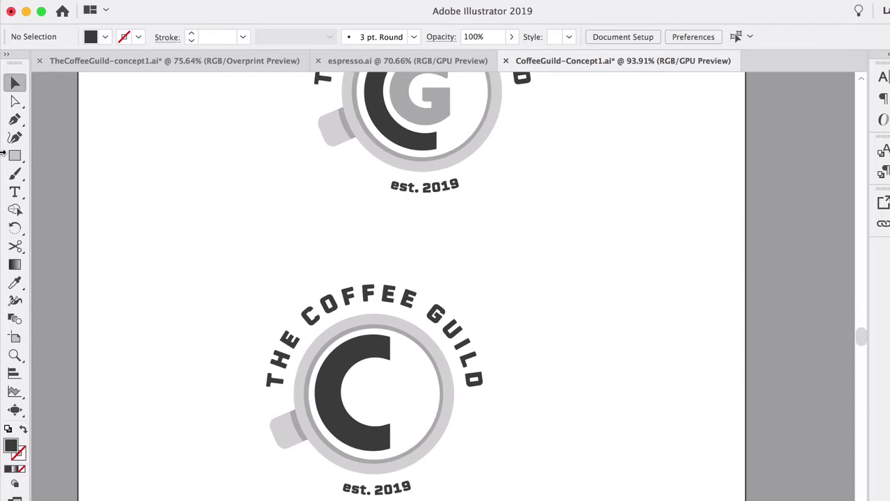
left_click(15, 155)
mouse_move(440, 481)
left_mouse_down()
mouse_move(393, 368)
mouse_move(388, 313)
mouse_move(390, 360)
mouse_move(390, 309)
left_mouse_up()
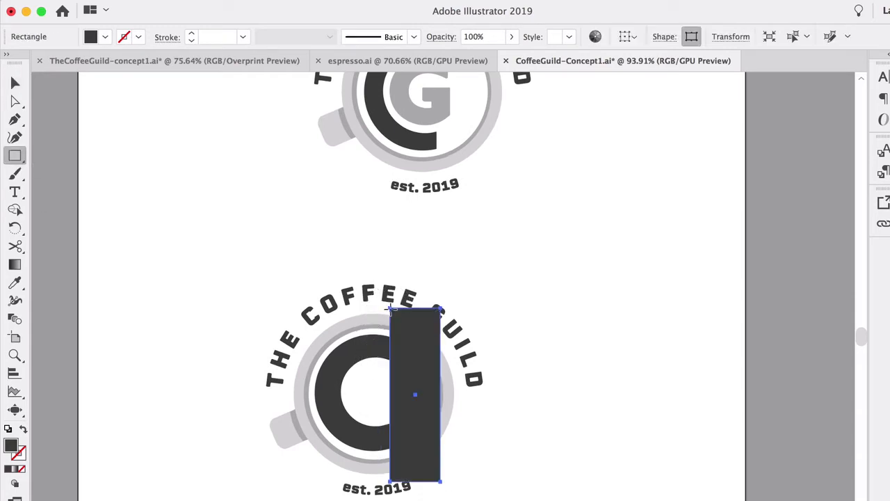
key("v")
left_click_drag(440, 395, 464, 394)
Cut away the rectangle and the cup portion beneath it in the lower logo with the Shape Builder tool.
key("super+a")
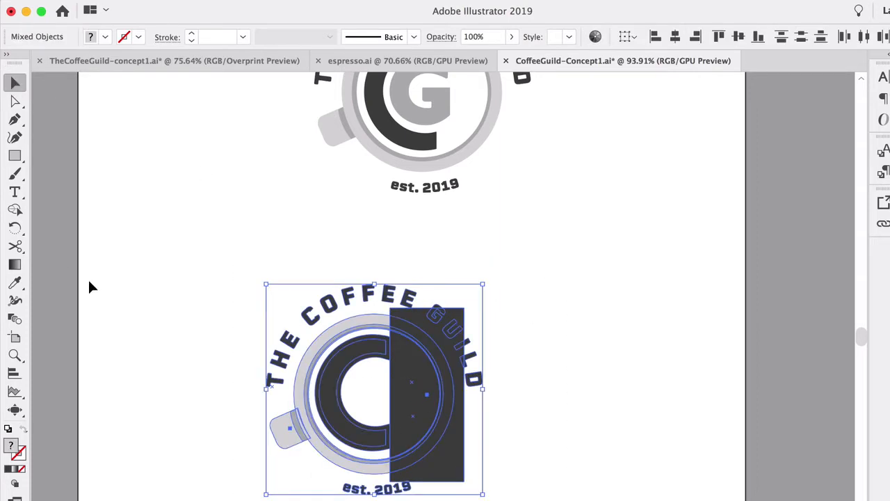
key("shift+m")
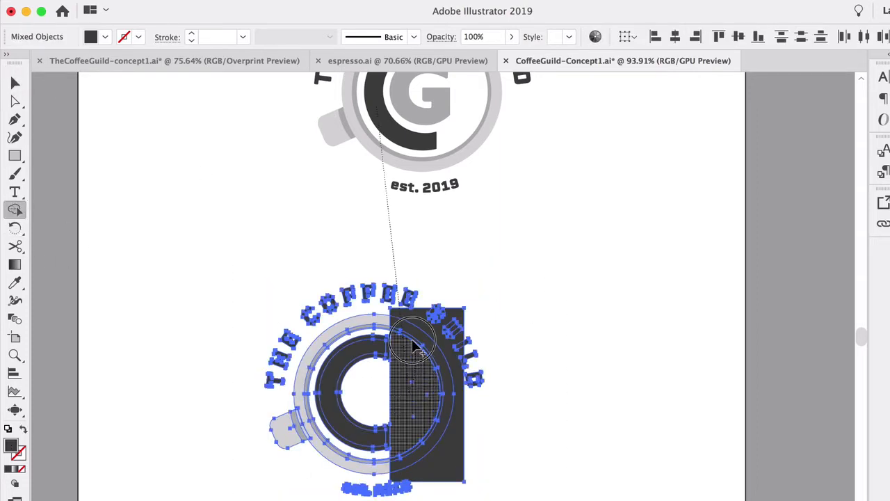
mouse_move(412, 338)
left_mouse_down()
mouse_move(424, 421)
mouse_move(448, 463)
mouse_move(419, 420)
left_mouse_up()
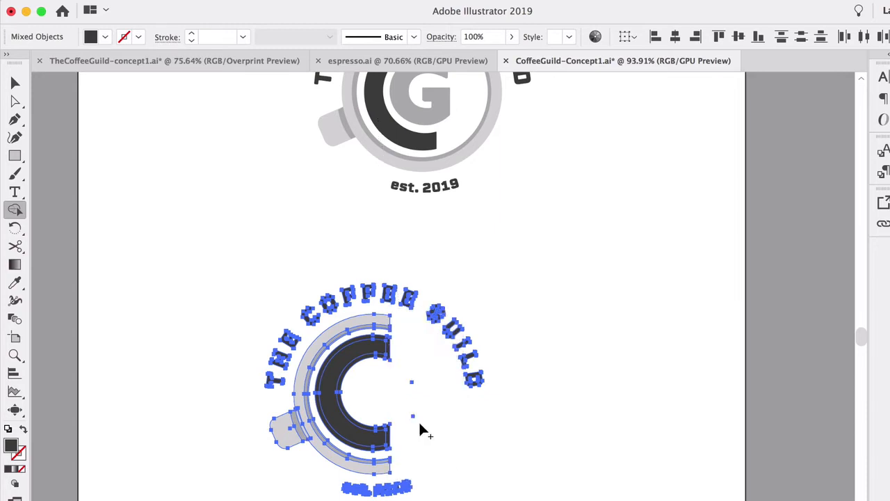
left_click(14, 82)
left_click(170, 221)
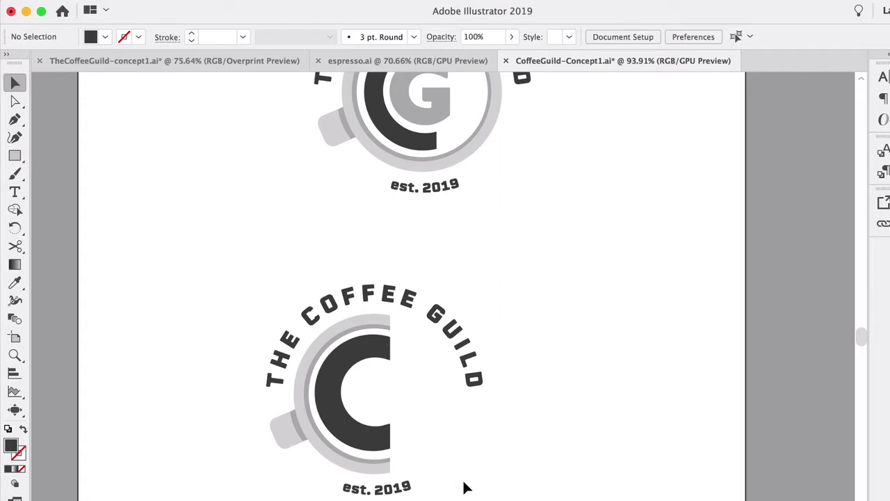
Delete the arched THE COFFEE GUILD lettering and the est. 2019 text from the lower logo.
left_click(404, 307)
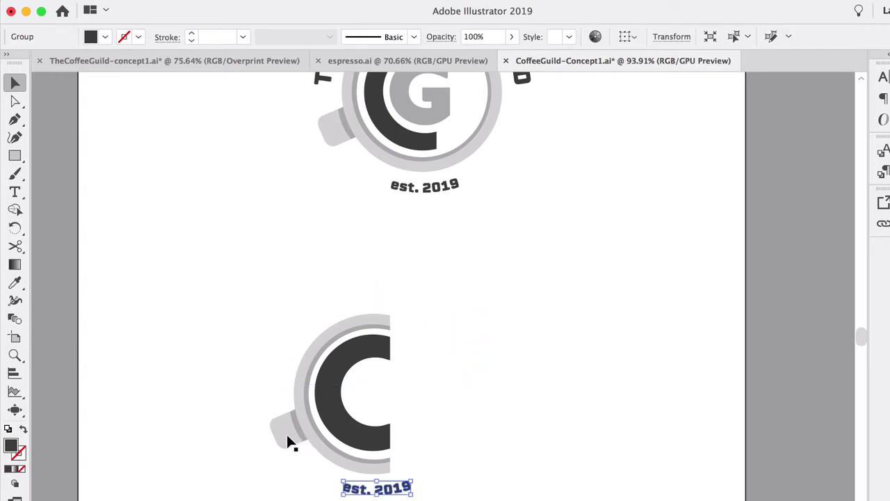
key("Delete")
left_click(14, 192)
left_click(15, 83)
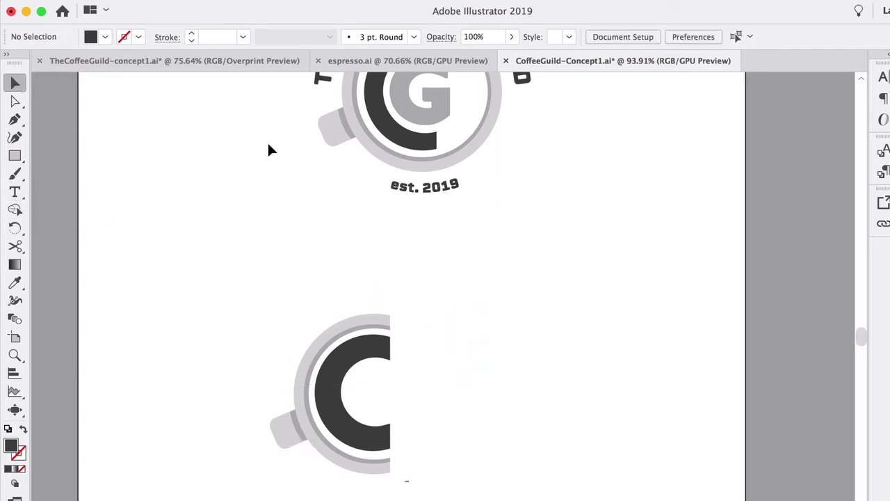
Copy the THE COFFEE GUILD text from the circular type placed off the artboard.
scroll(429, 189, "up", 5)
left_click(450, 183)
scroll(473, 187, "up", 10)
scroll(473, 187, "right", 8)
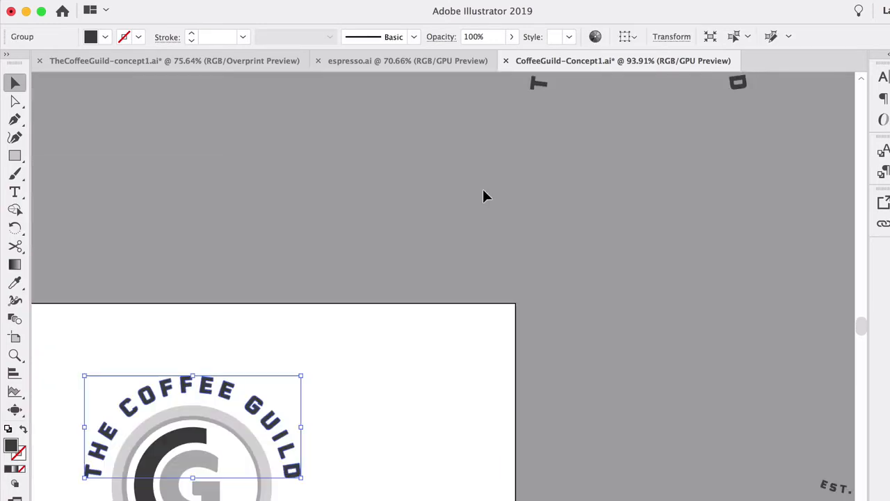
left_click(520, 112)
key("t")
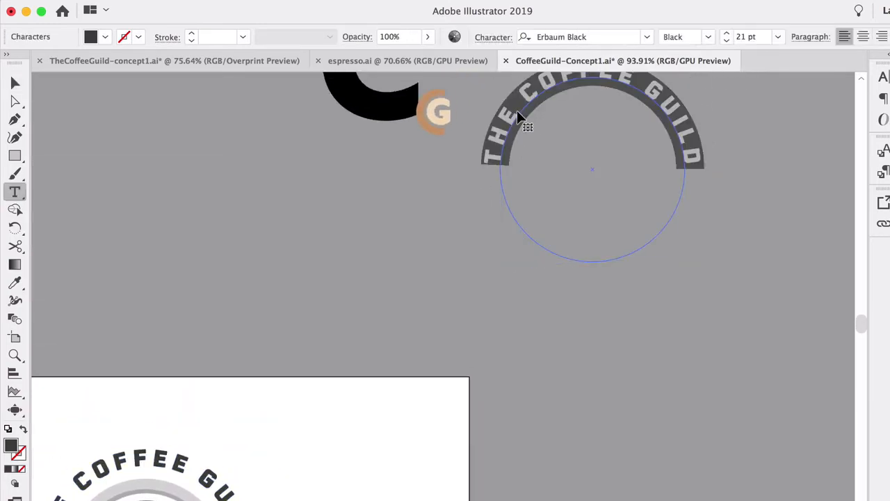
scroll(440, 341, "down", 10)
scroll(443, 346, "left", 5)
scroll(444, 346, "down", 5)
scroll(443, 346, "left", 2)
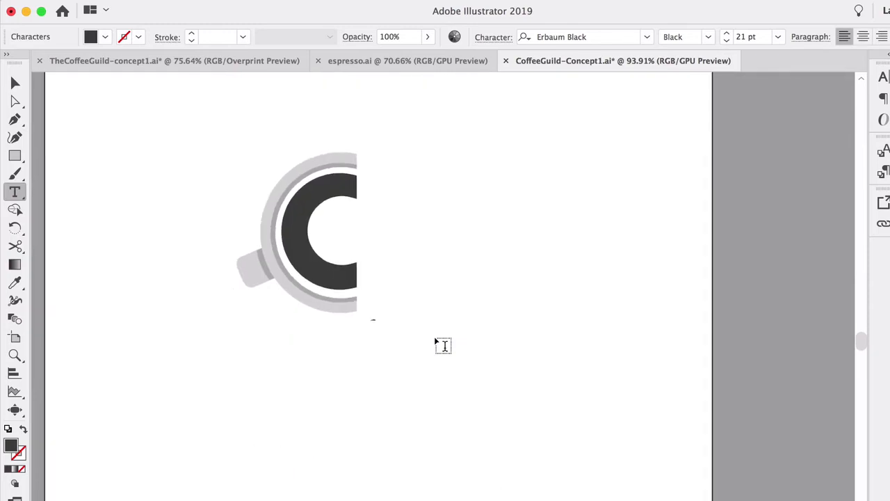
Add THE COFFEE GUILD as a straight line of Erbaum Black 21 pt text across the lower cup.
left_click(15, 83)
key("t")
left_click(93, 185)
type("THE COFFEE GUILD")
key("Escape")
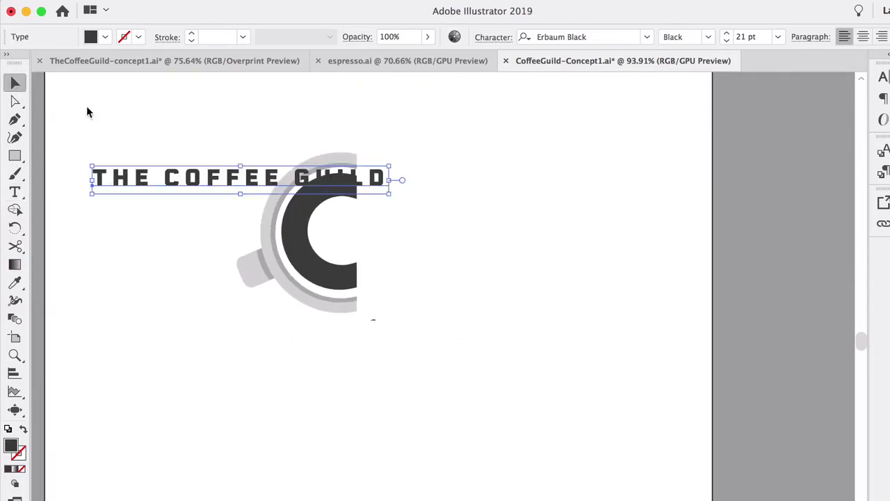
Move the text line to the right of the cut cup and remove COFFEE GUILD, keeping only THE.
left_click_drag(171, 179, 701, 248)
key("super+c")
key("t")
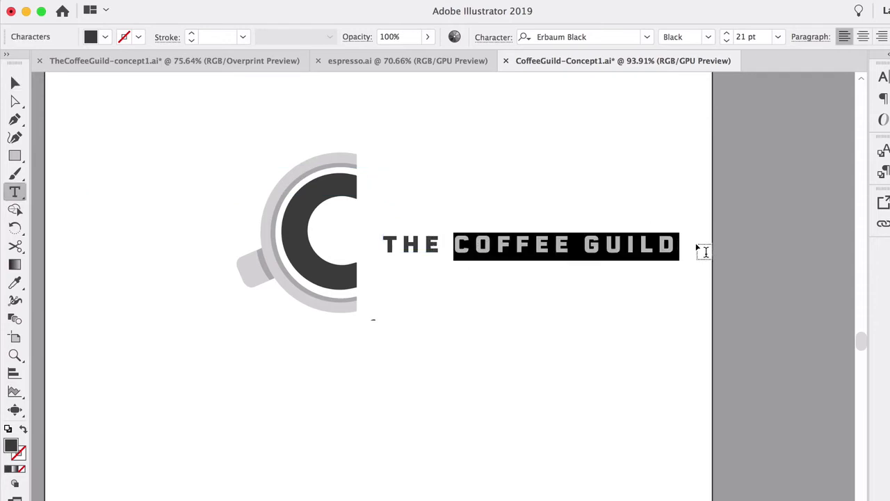
key("BackSpace")
left_click(14, 84)
Add COFFEE GUILD as a separate text object and stack it directly under THE, left edges aligned.
left_click(15, 192)
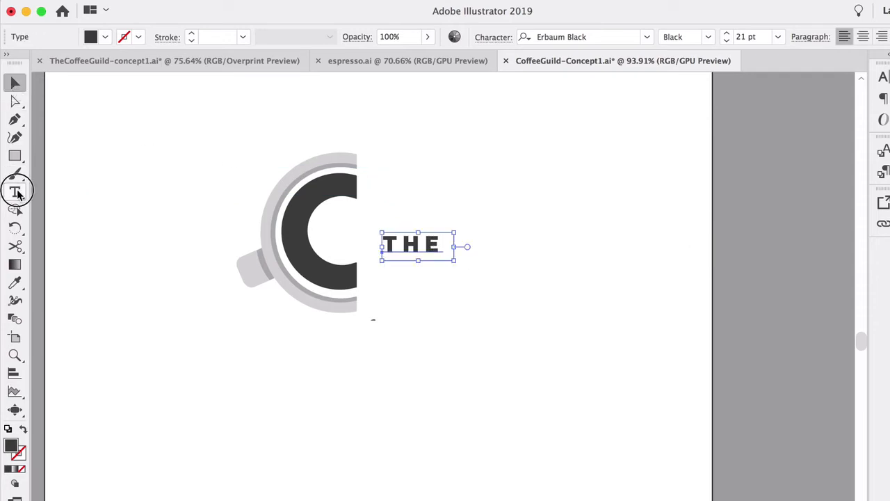
key("super+v")
left_click(16, 83)
left_click_drag(156, 173, 417, 208)
left_click(423, 244, "shift")
Cut the word GUILD out of the second text line.
key("t")
left_click_drag(500, 225, 654, 243)
key("super+x")
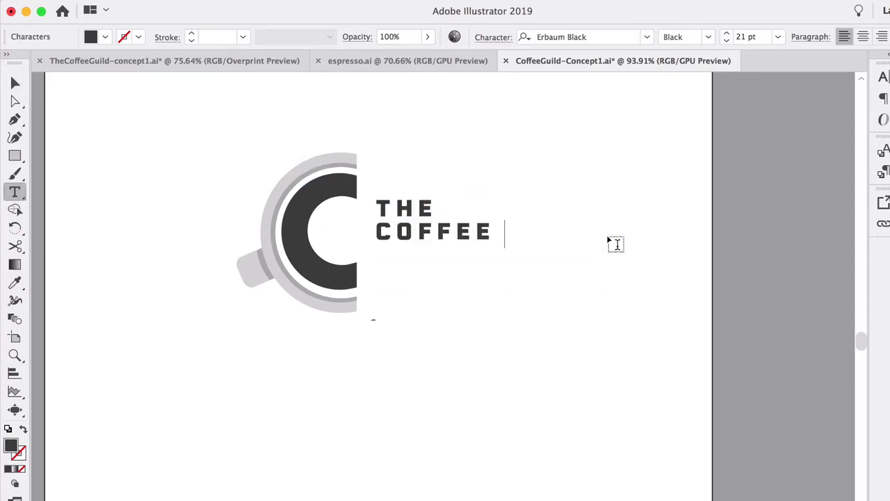
left_click(15, 82)
Paste GUILD as its own text object and place it under COFFEE as the third line.
left_click(15, 191)
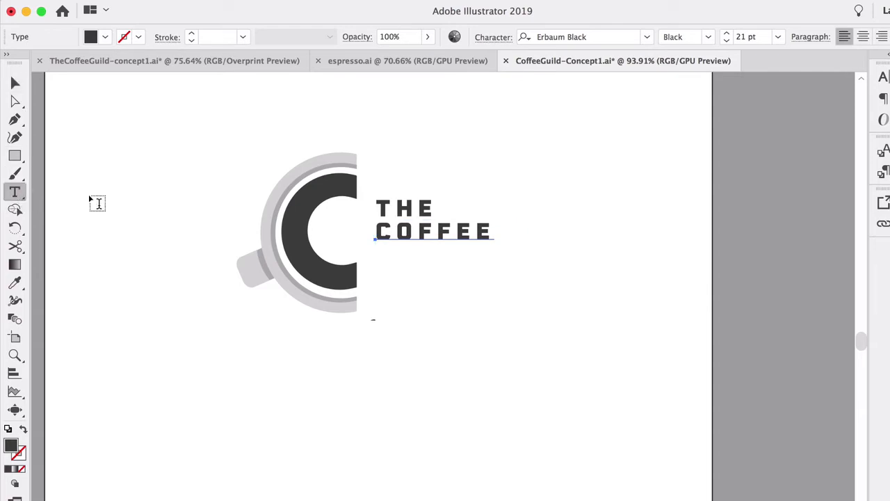
left_click(91, 197)
key("super+v")
left_click(14, 83)
left_click_drag(151, 192, 431, 257)
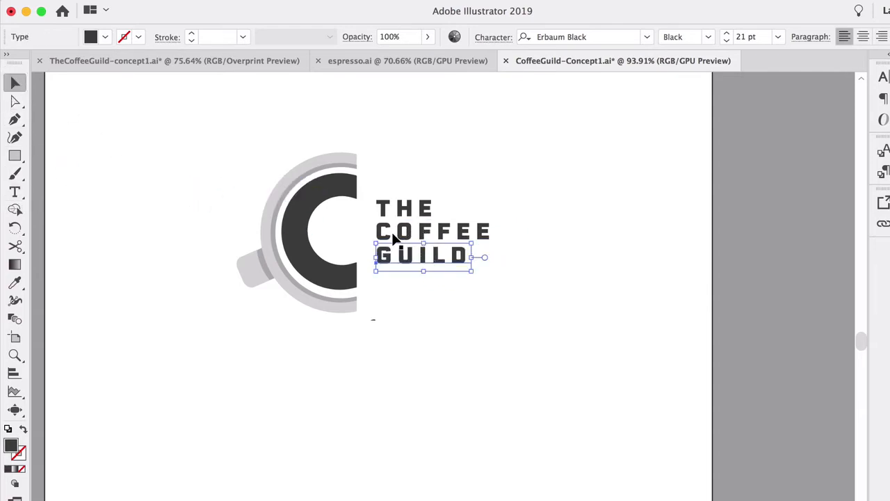
Scale the word THE down to 13.66 pt and set it just above COFFEE, aligned with its left edge.
left_click(412, 204)
left_click_drag(433, 201, 415, 208)
left_click(409, 213)
left_click(409, 212)
scroll(371, 221, "up", 3)
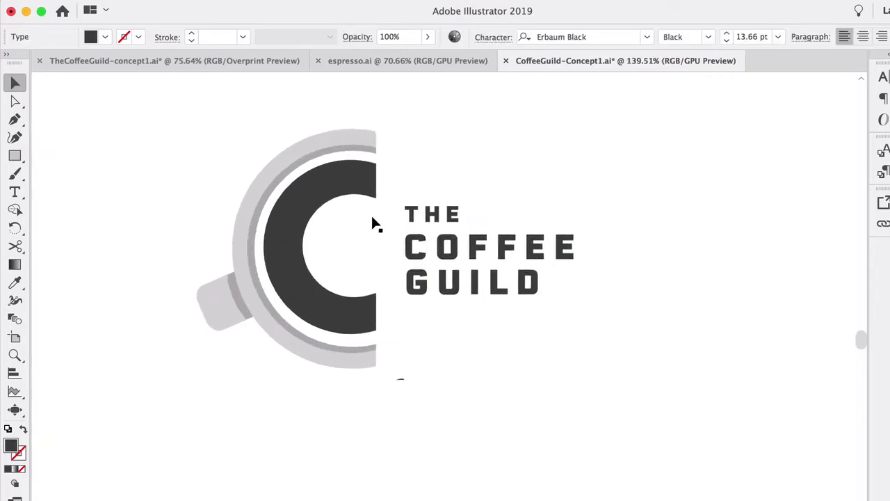
Enlarge COFFEE and GUILD together to 31.47 pt and tighten the vertical spacing between the three lines.
left_click(485, 308)
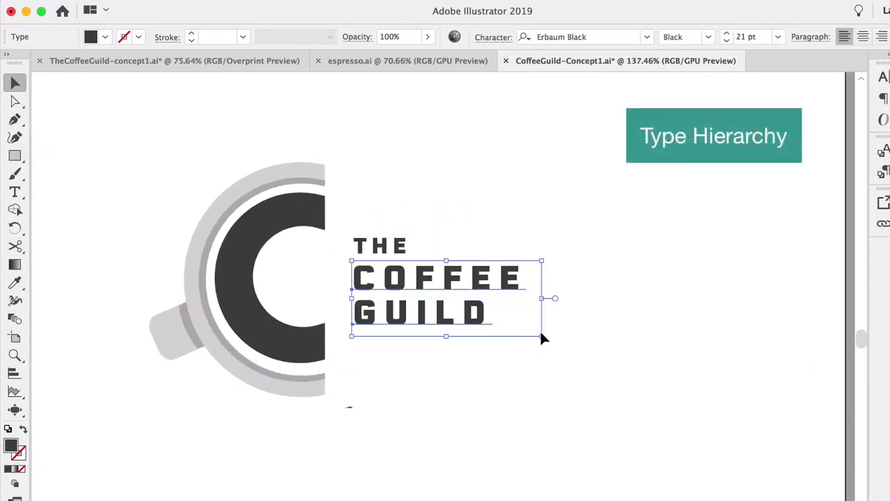
left_click_drag(540, 329, 643, 399)
left_click(643, 399)
left_click(521, 342)
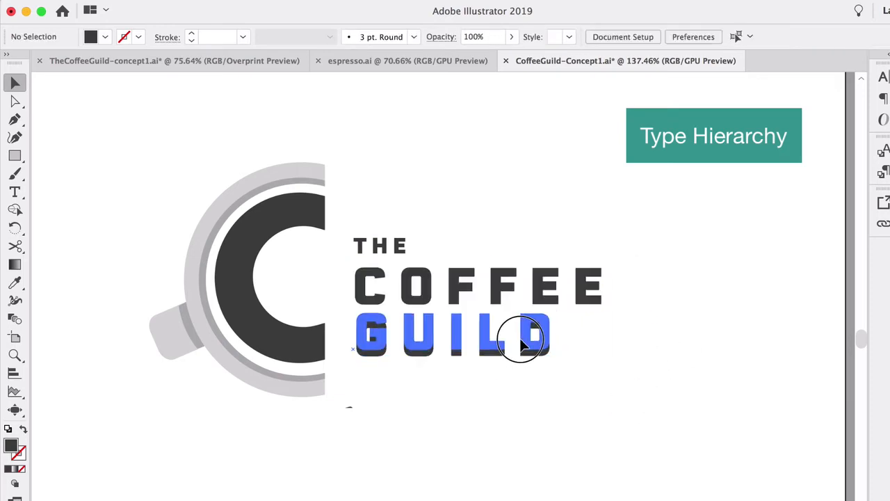
left_click(393, 247)
left_click(477, 201)
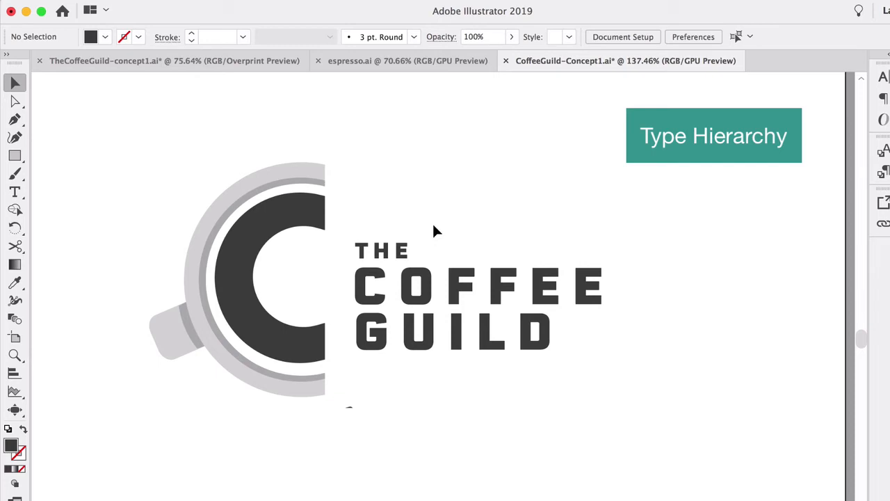
Set the tracking of COFFEE and GUILD to 10.
left_click(465, 336)
left_click(486, 199)
left_click(512, 302)
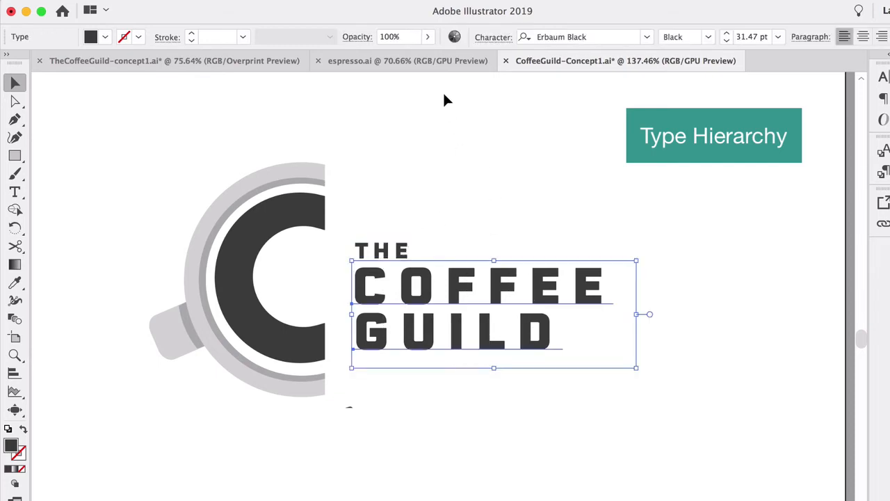
left_click(493, 39)
left_click(500, 127)
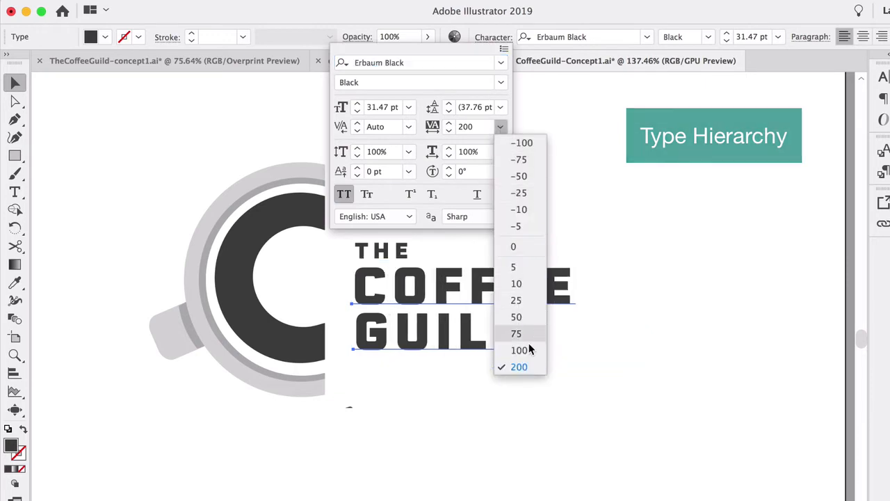
left_click(521, 283)
left_click(673, 263)
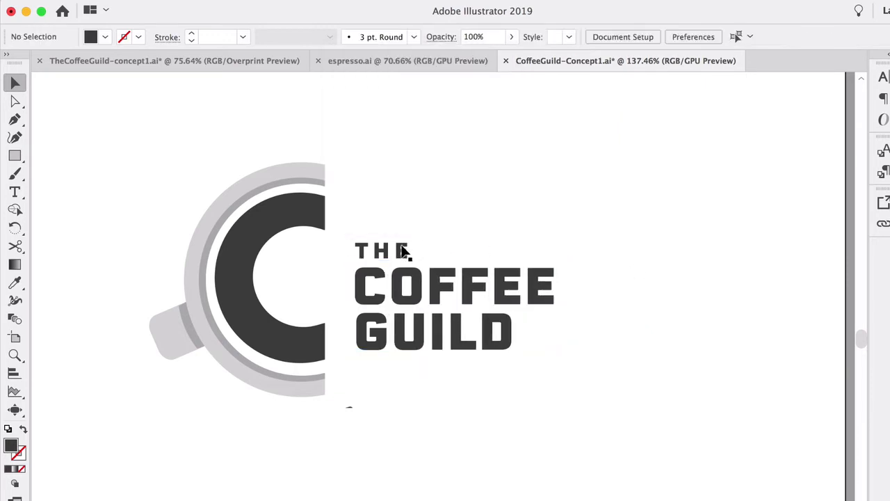
Scale up all three text lines together, bringing COFFEE to 36.81 pt, and reposition them vertically centred beside the cut cup.
left_click_drag(392, 224, 496, 306)
left_click_drag(575, 225, 610, 204)
left_click(576, 243)
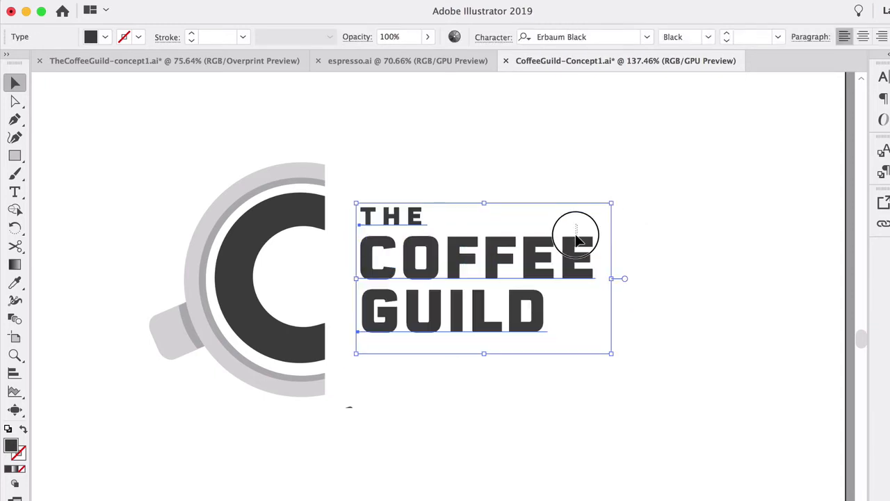
left_click_drag(385, 146, 461, 334)
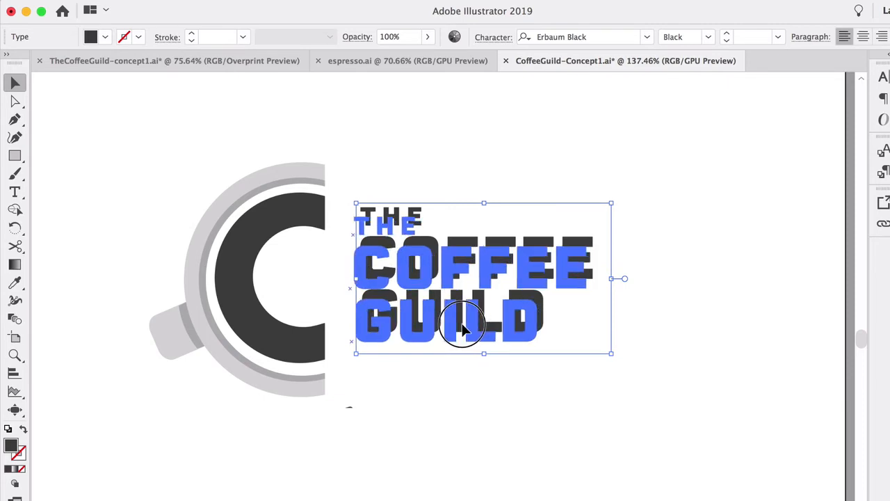
left_click(638, 304)
Examine the cut cup and stacked wordmark up close and compare them with the original logo above.
scroll(623, 301, "down", 3)
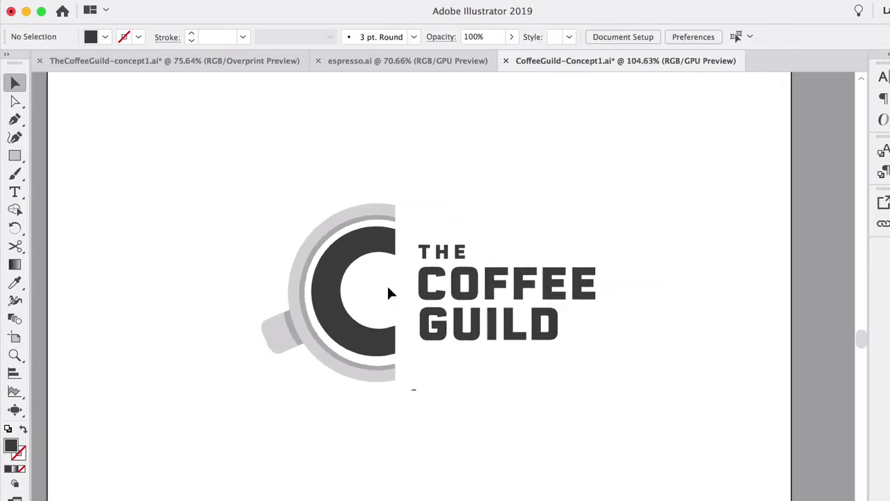
scroll(369, 313, "up", 4)
left_click(334, 246)
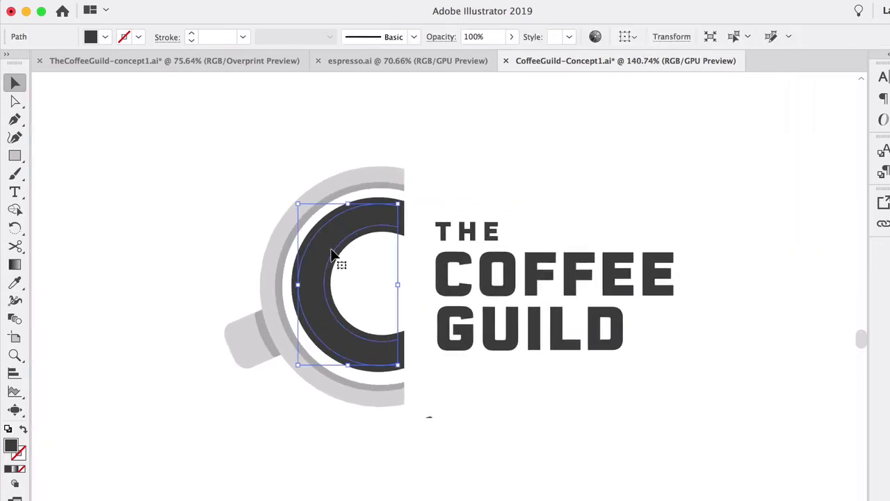
scroll(461, 380, "down", 1)
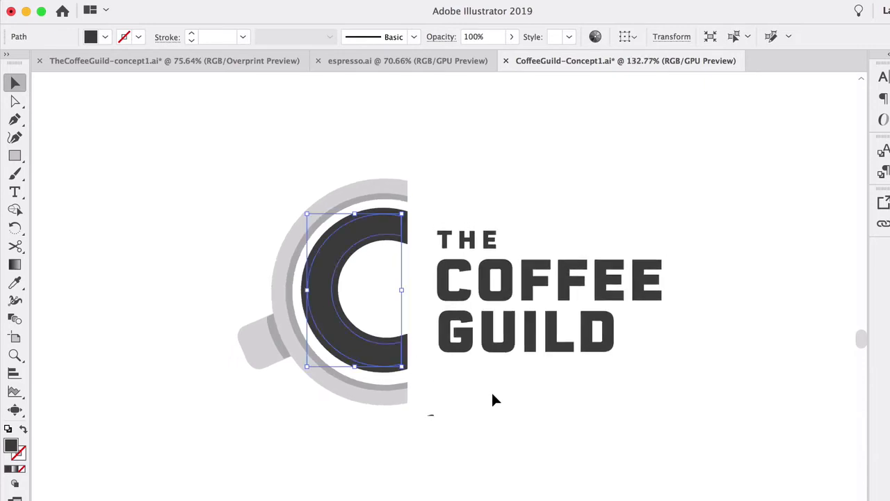
left_click(492, 393)
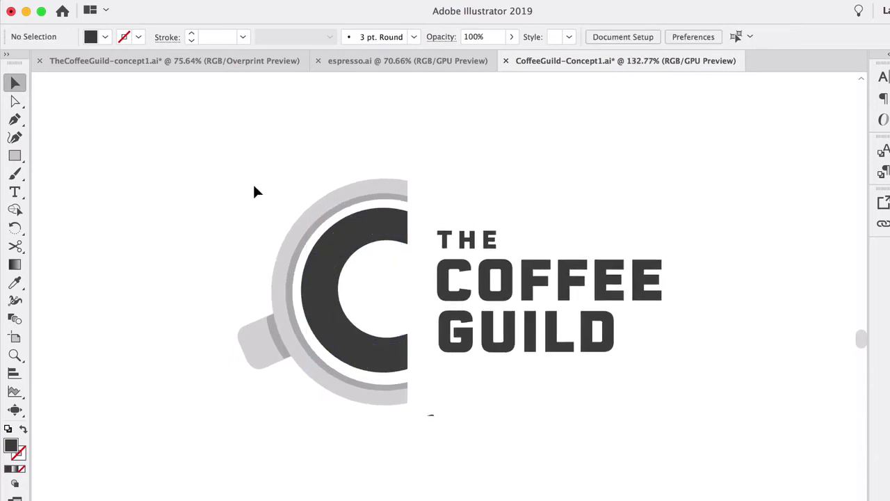
scroll(255, 190, "down", 2)
scroll(256, 186, "up", 2)
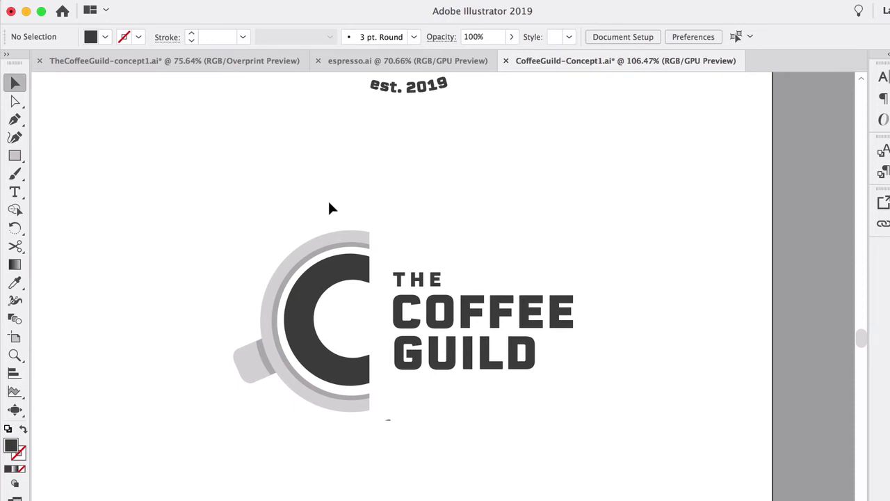
scroll(420, 246, "up", 5)
scroll(356, 439, "down", 3)
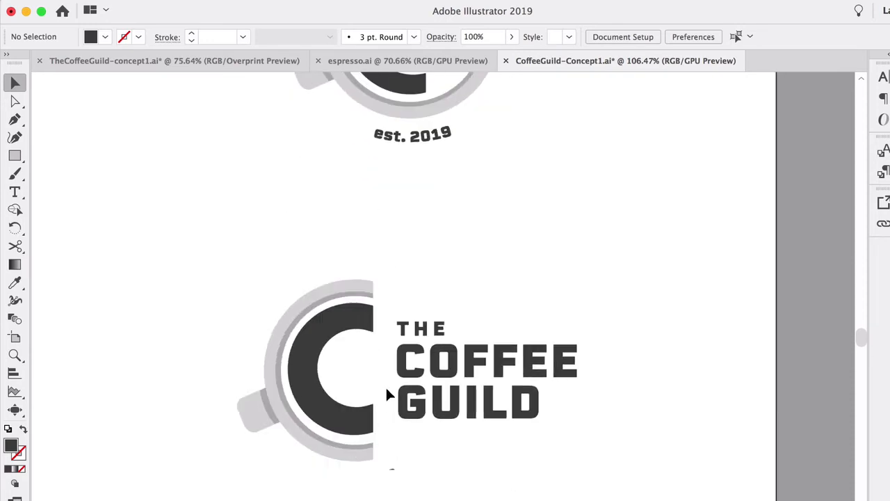
scroll(279, 287, "down", 3)
scroll(279, 287, "right", 2)
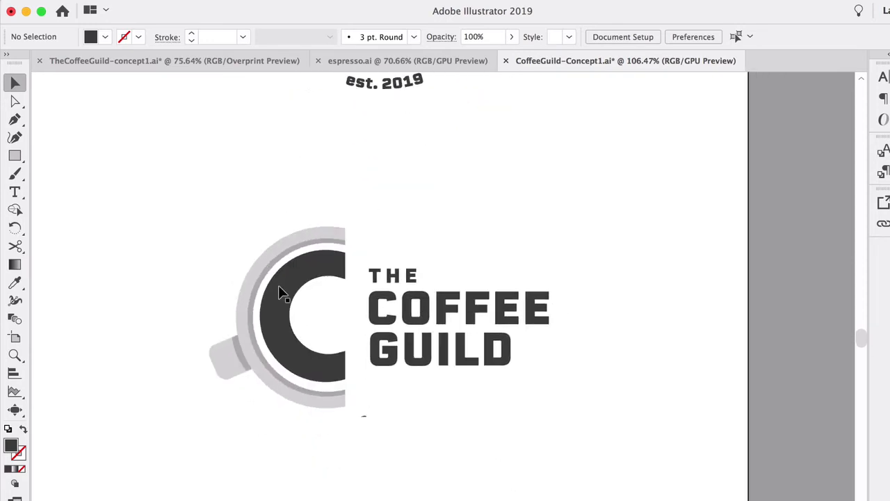
Try the Alfa Slab One Regular typeface on COFFEE and GUILD, and undo the font change.
left_click(409, 310)
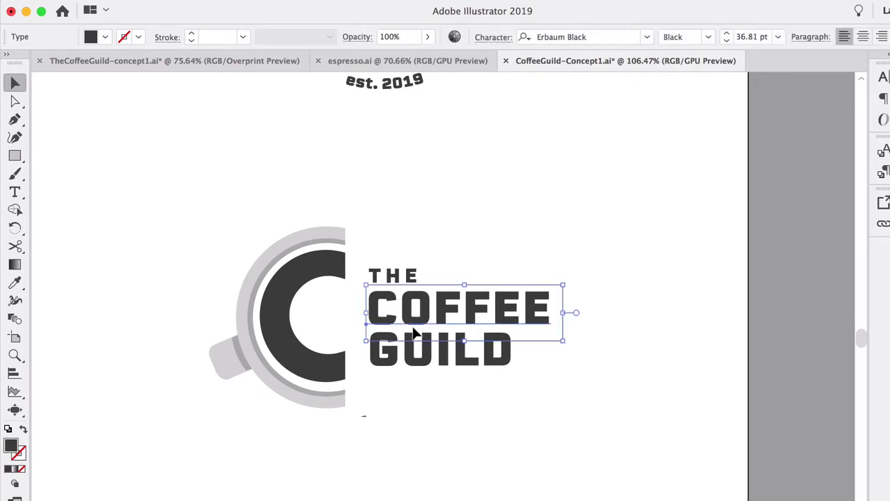
left_click(648, 37)
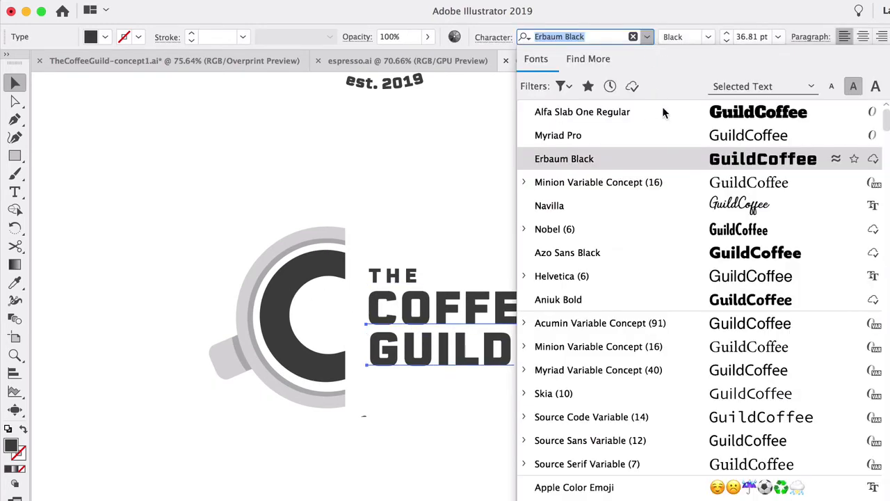
left_click(676, 113)
left_click(619, 209)
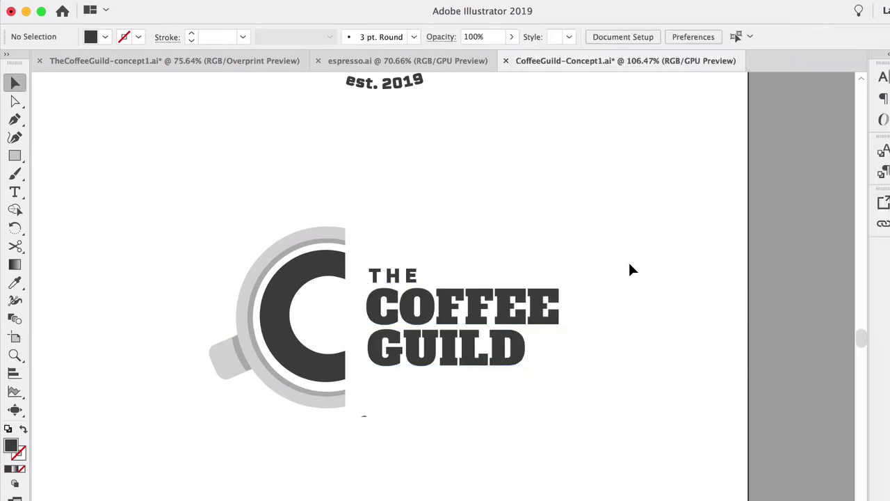
left_click(463, 368)
triple_click(465, 368)
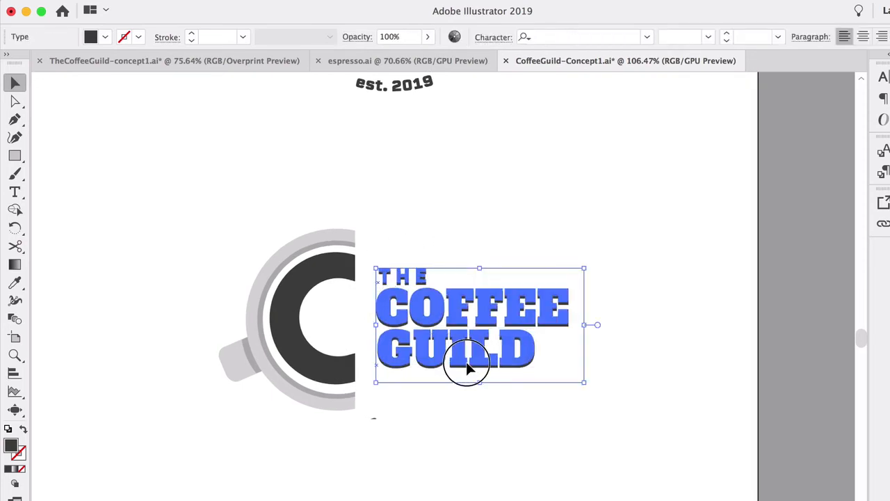
key("Escape")
left_click(549, 429)
key("super+z")
key("super+z")
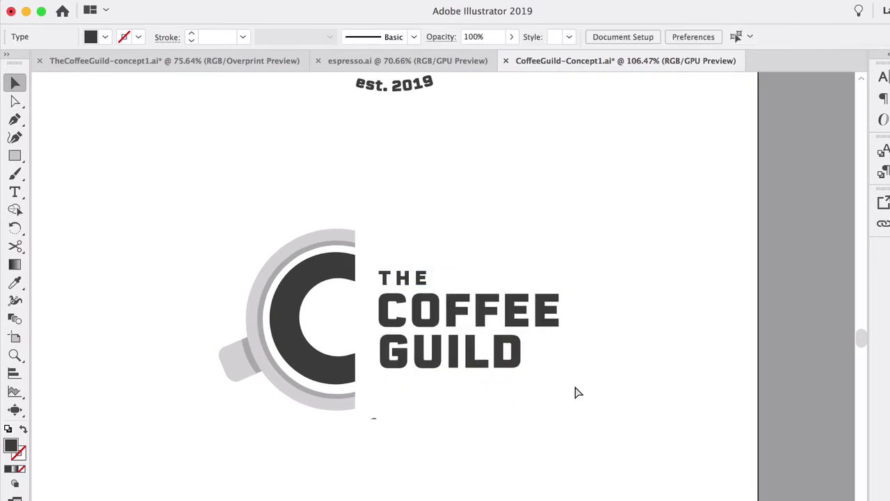
left_click_drag(553, 376, 513, 321)
key("super+shift+a")
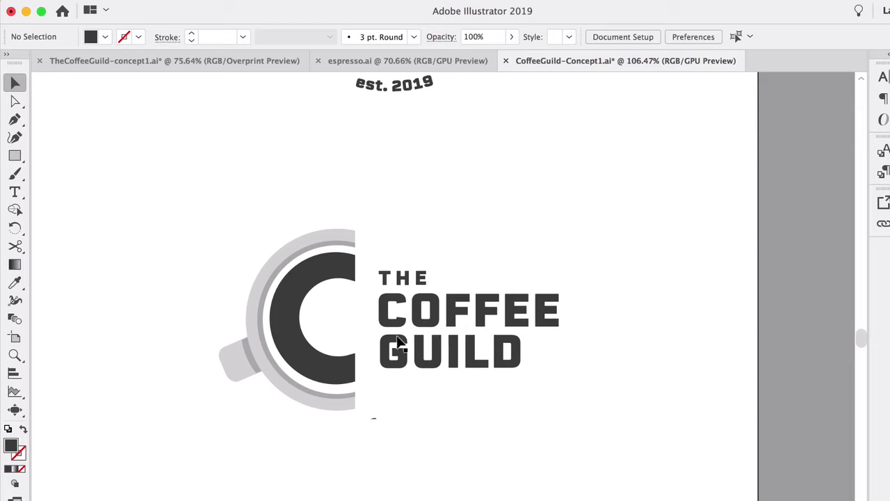
Move the cut cup together with its stacked wordmark off the artboard, onto the pasteboard to its right.
scroll(400, 345, "up", 2)
scroll(389, 344, "left", 1)
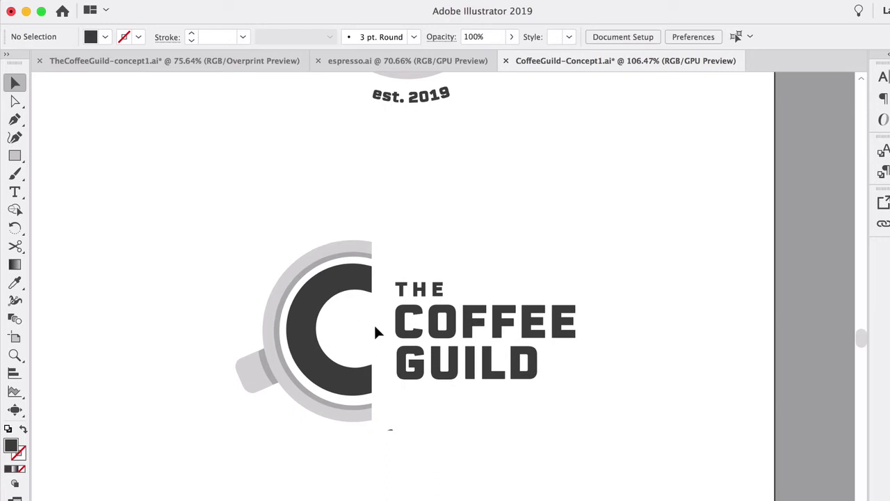
scroll(350, 328, "up", 3)
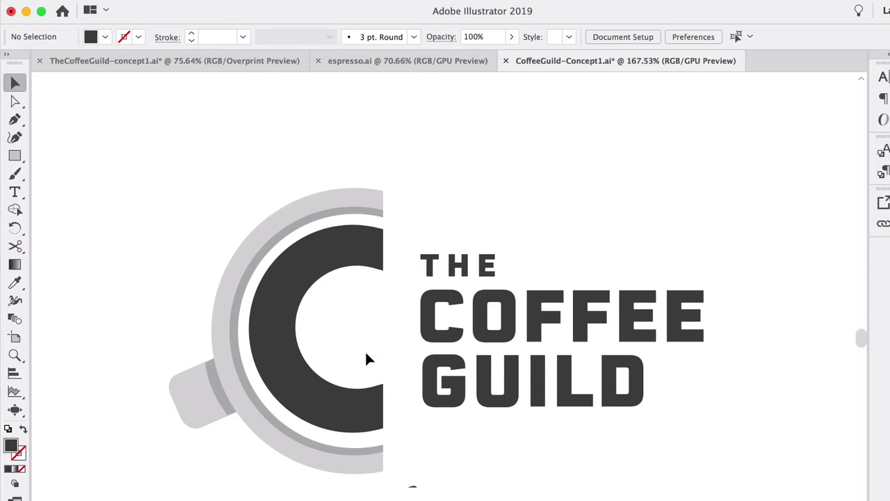
scroll(215, 274, "down", 3)
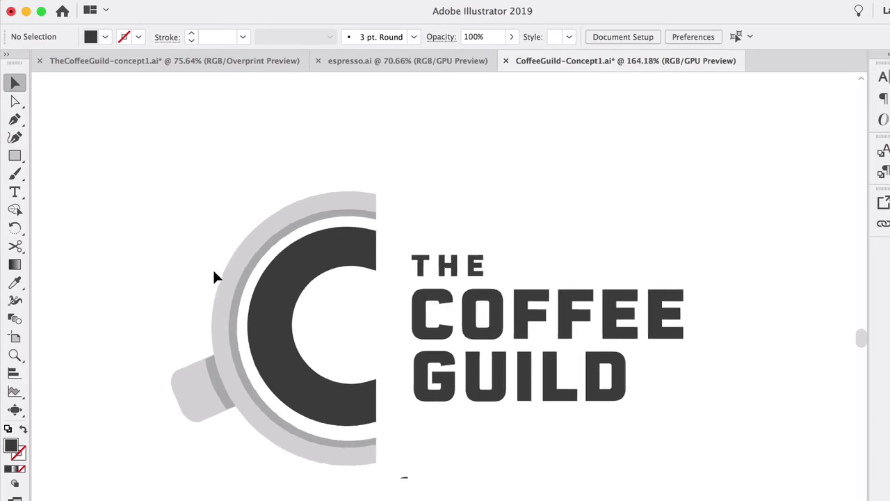
scroll(215, 274, "up", 1)
scroll(209, 275, "down", 3)
left_click_drag(174, 258, 479, 438)
left_click_drag(299, 295, 769, 476)
scroll(552, 331, "up", 3)
scroll(552, 331, "left", 2)
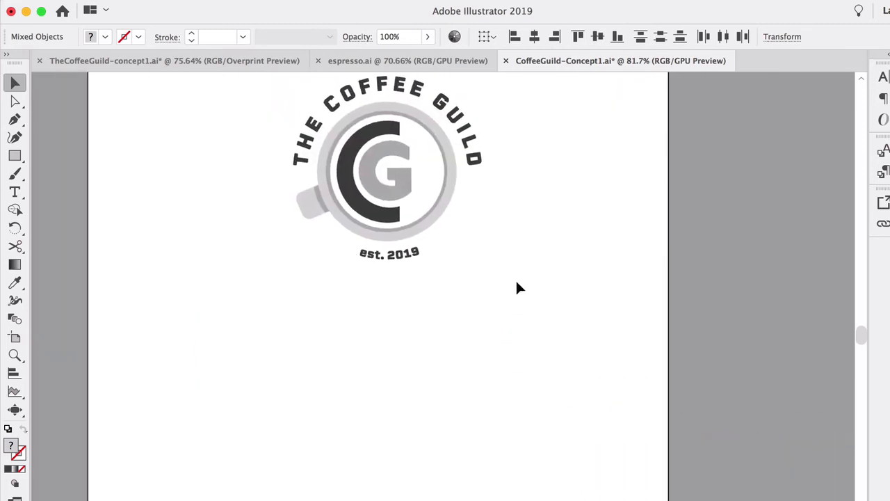
Duplicate the complete original circular logo and place the copy in the empty artboard area below the original.
left_click_drag(330, 122, 287, 91)
key("ctrl+v")
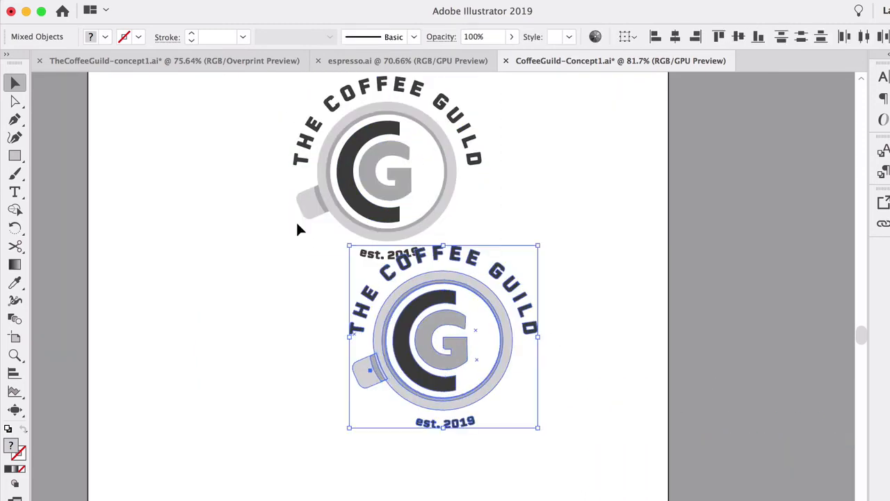
scroll(295, 223, "down", 2)
left_click_drag(437, 228, 357, 337)
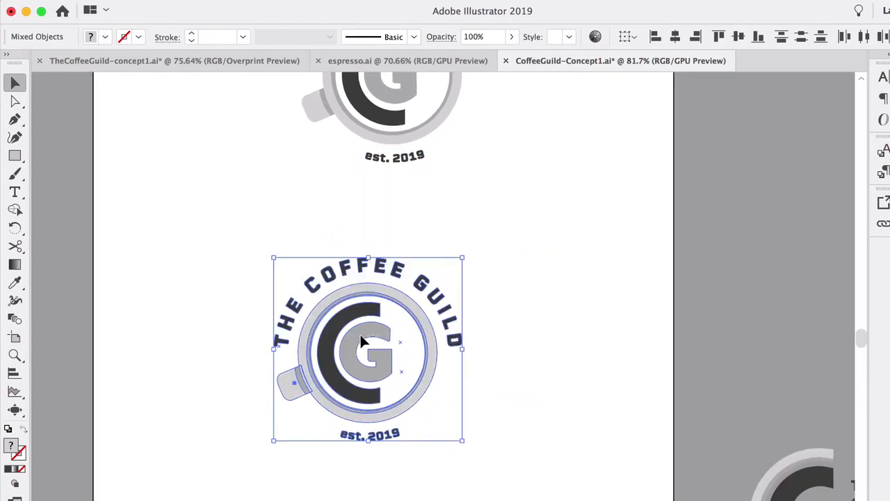
left_click(524, 338)
scroll(501, 348, "left", 2)
scroll(501, 347, "down", 1)
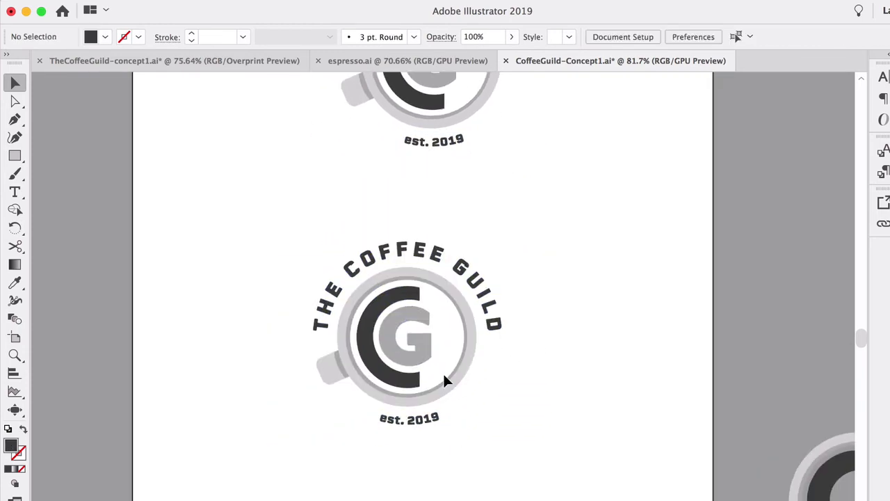
Delete the letters G and C from inside the duplicate cup.
scroll(452, 374, "up", 3)
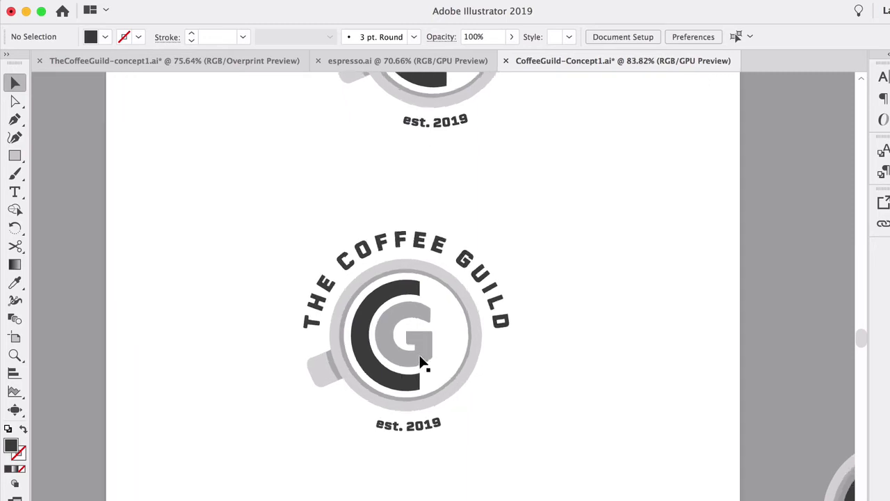
left_click(412, 313)
key("Delete")
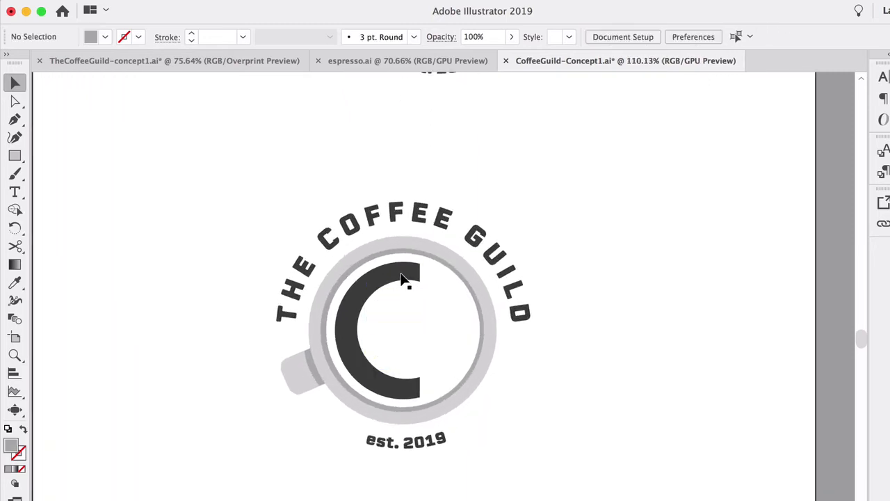
left_click(404, 278)
key("Delete")
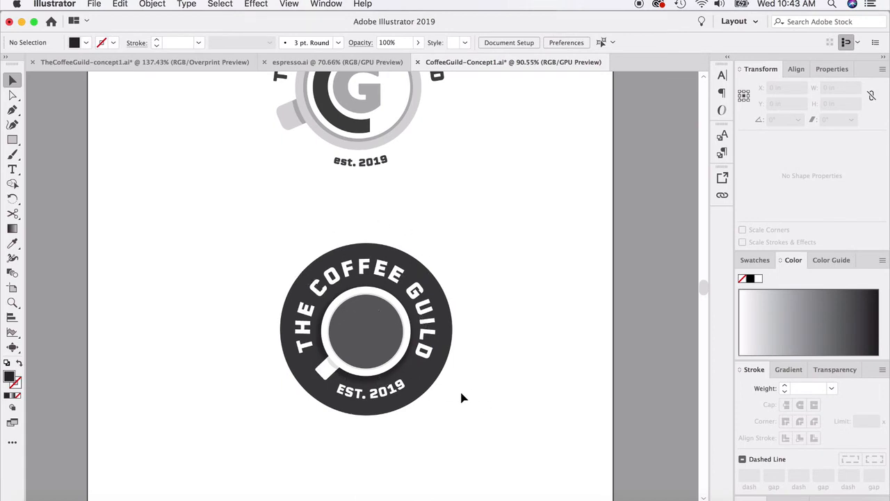
scroll(462, 397, "right", 1)
scroll(462, 397, "up", 2)
scroll(462, 397, "right", 1)
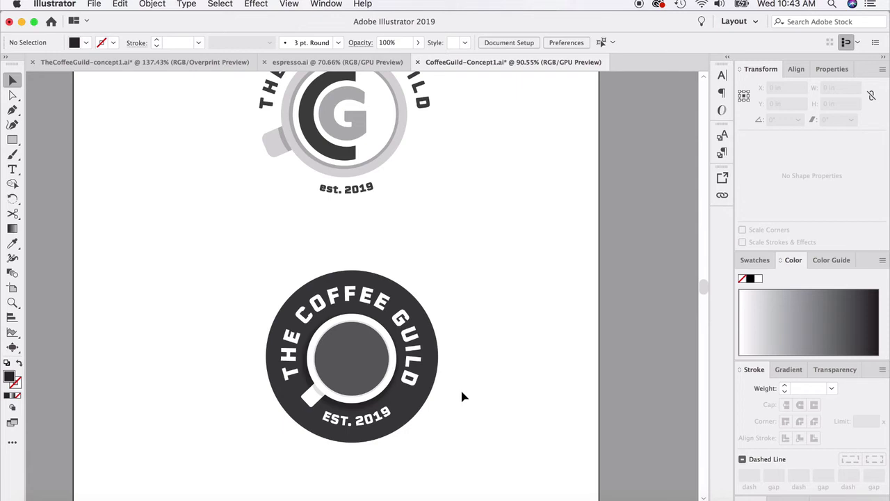
left_click(355, 370)
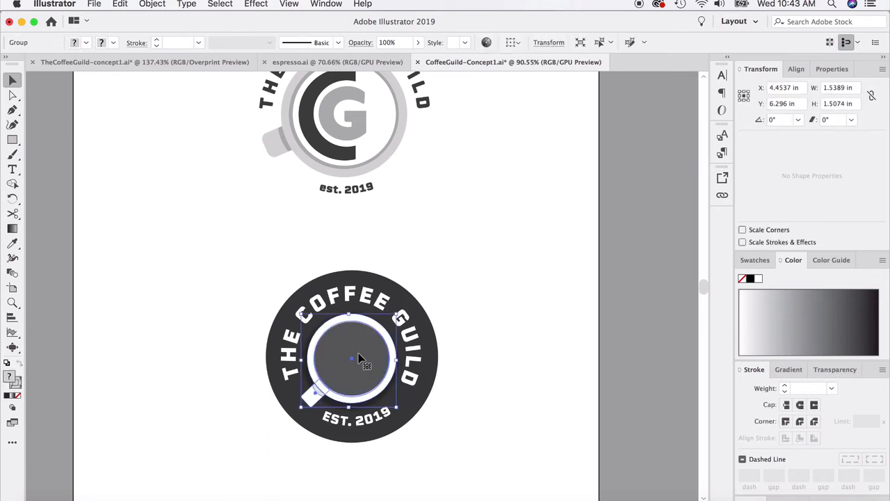
left_click(142, 272)
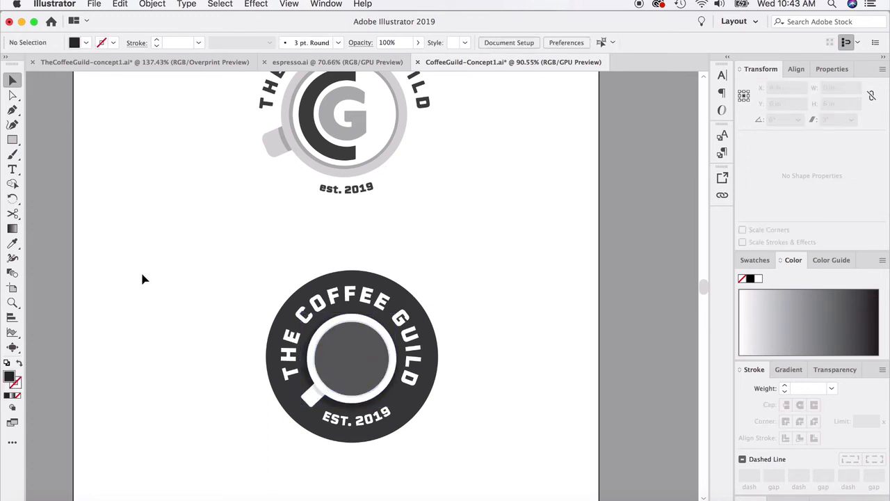
Move the blurred shadow circle out from behind the badge's cup to show its soft edge.
left_click(312, 412)
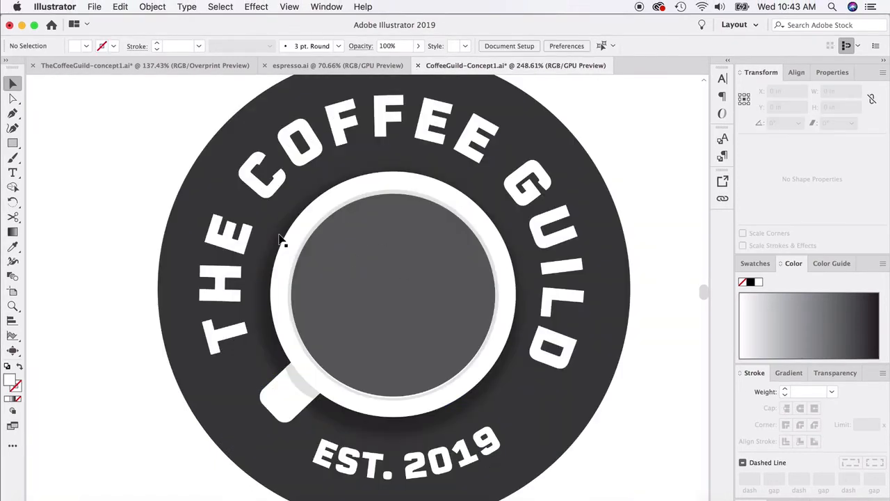
left_click(280, 238)
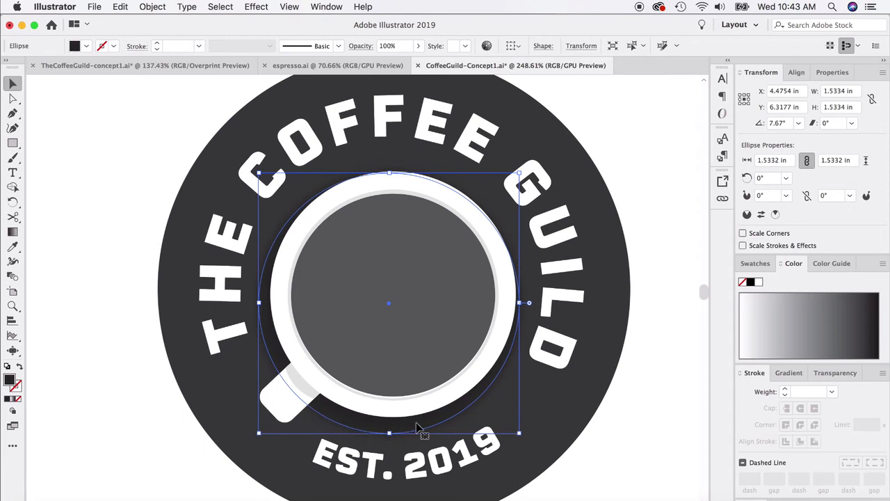
left_click_drag(417, 424, 166, 343)
left_click(129, 388)
scroll(132, 384, "left", 3)
scroll(132, 384, "up", 1)
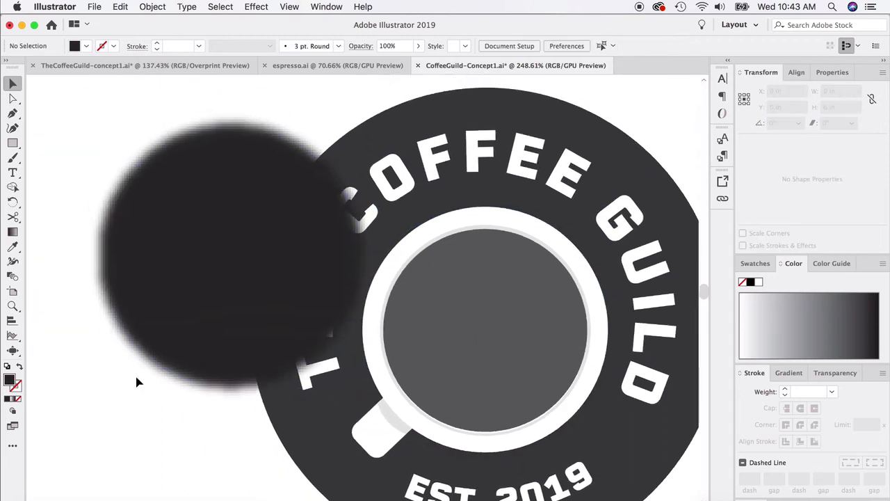
View the Stylize effects available for the blurred shadow circle, and undo its move away from the cup.
left_click(213, 264)
left_click(256, 6)
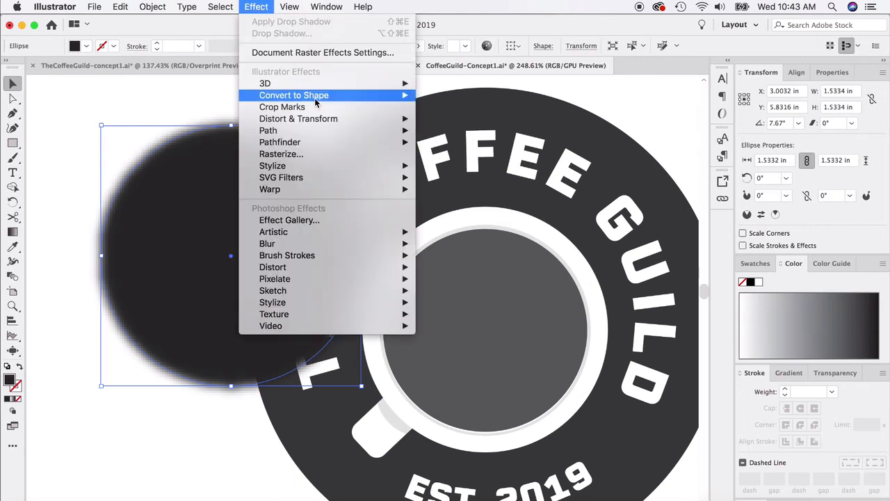
mouse_move(375, 166)
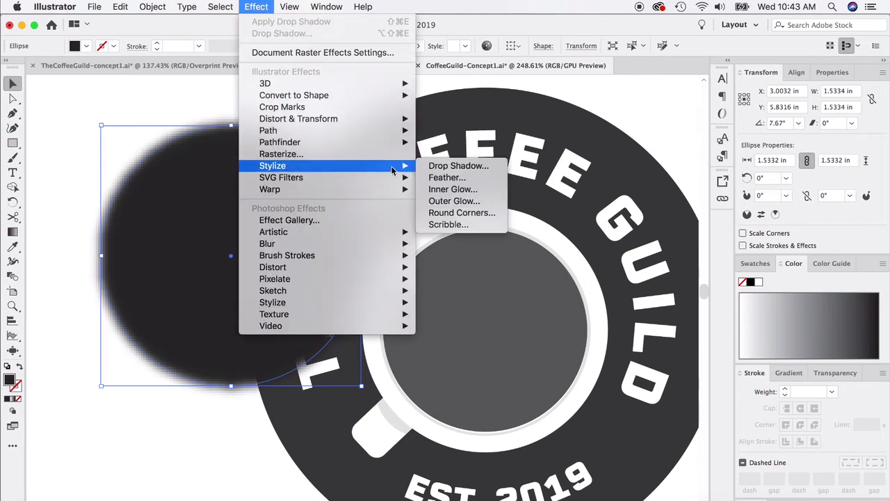
left_click(183, 215)
scroll(202, 225, "down", 2)
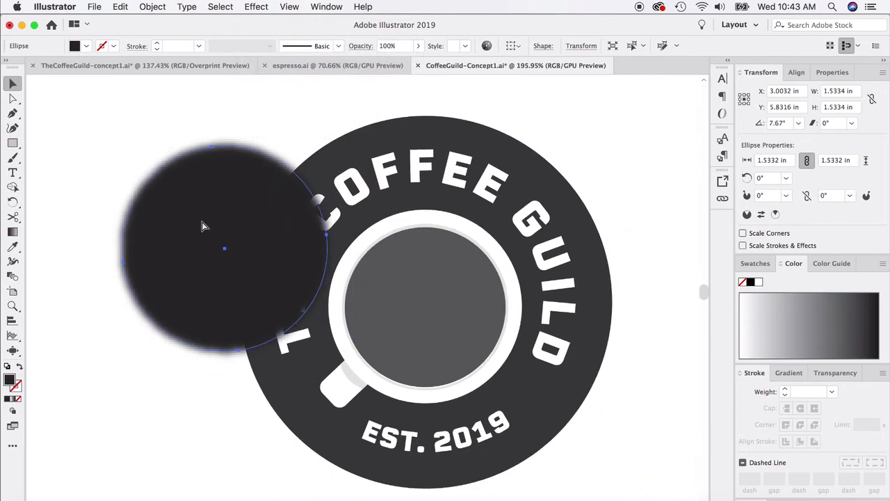
key("super+z")
left_click(225, 225)
scroll(230, 230, "down", 2)
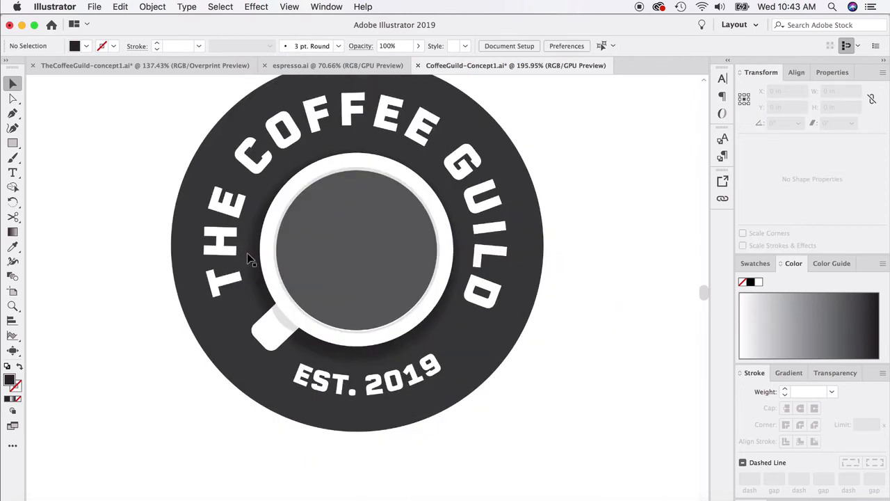
Delete the blurred shadow behind the cup and draw a solid dark circle about 1.64 in across over the cup.
left_click(252, 255)
key("super+shift+a")
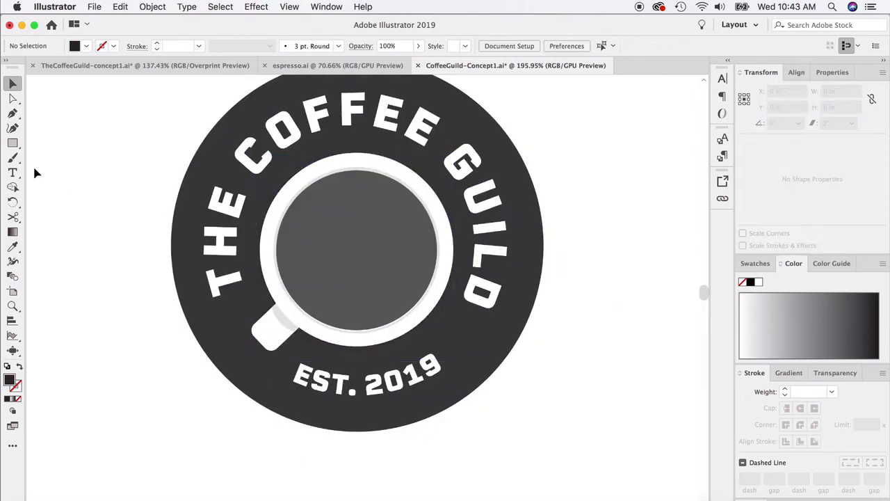
left_click_drag(12, 143, 41, 159)
left_click_drag(265, 188, 429, 354)
left_click(12, 83)
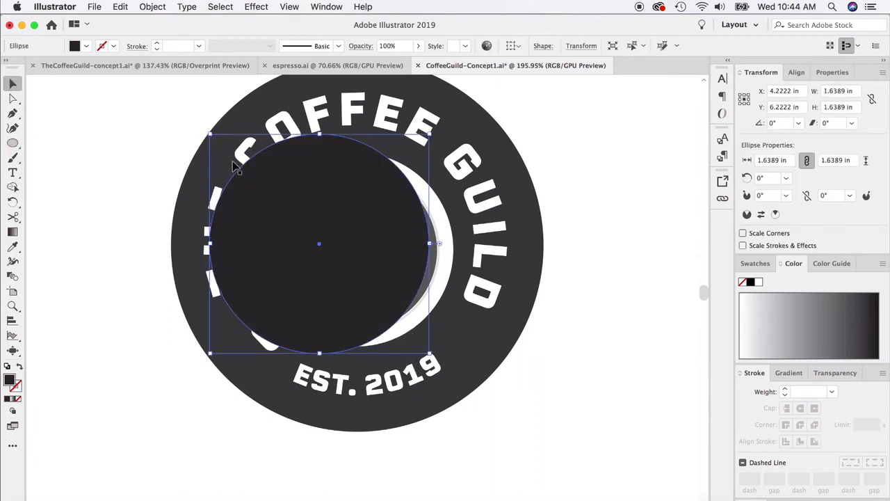
Place the dark circle behind the cup and shrink it to about 1.5 in, offset toward the handle as a hard-edged shadow.
left_click_drag(309, 210, 340, 221)
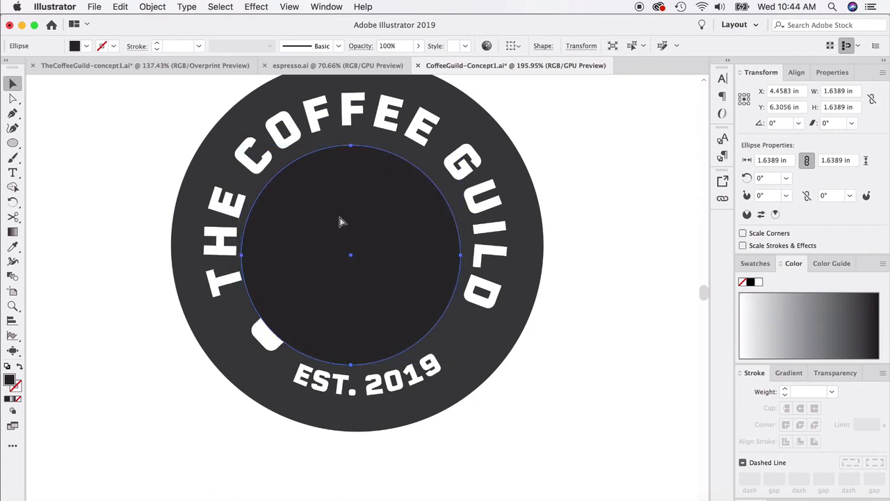
key("super+bracketleft")
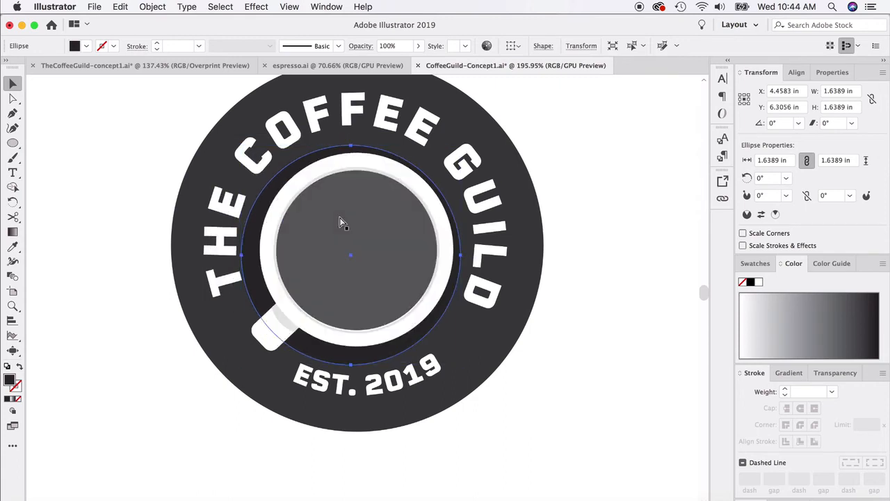
left_click_drag(239, 364, 250, 362)
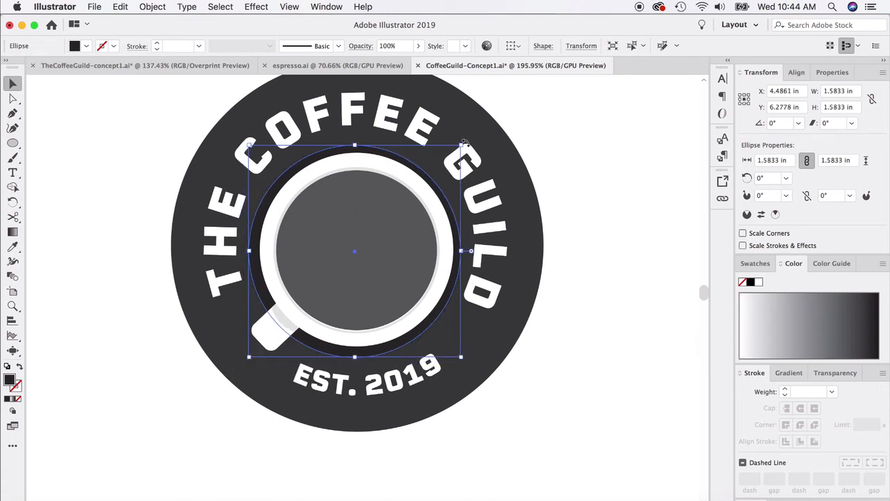
left_click_drag(464, 142, 457, 155)
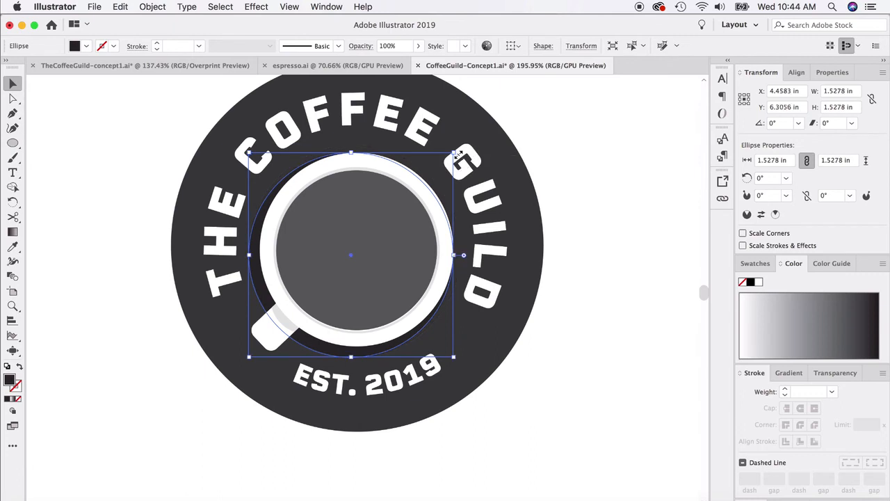
left_click_drag(250, 359, 247, 357)
left_click(104, 215)
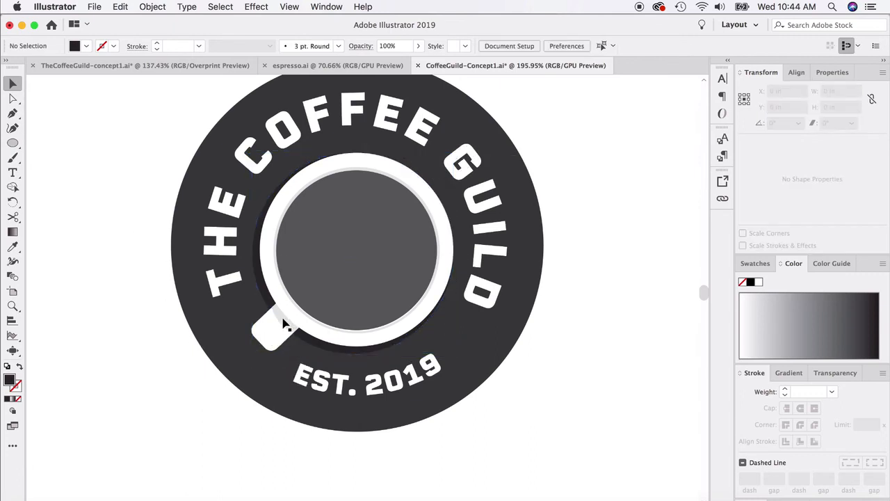
Pull the upper outer anchor of the handle's light grey shadow outward toward the edge of the cup's dark shadow.
scroll(278, 331, "up", 5)
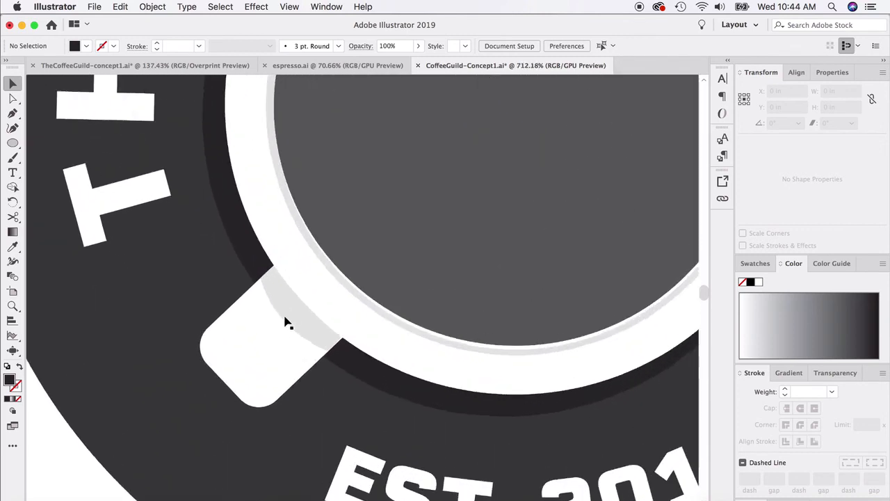
left_click(288, 308)
key("a")
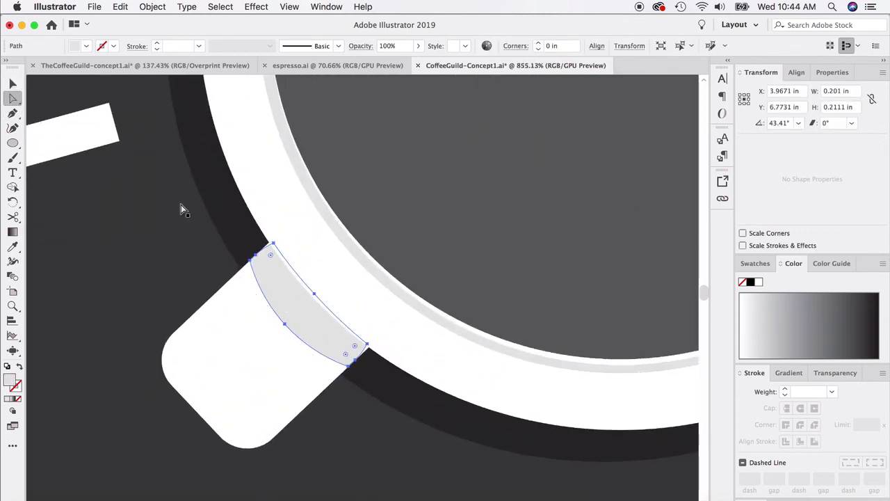
left_click(251, 262)
mouse_move(251, 262)
left_mouse_down()
mouse_move(241, 264)
mouse_move(244, 272)
left_mouse_up()
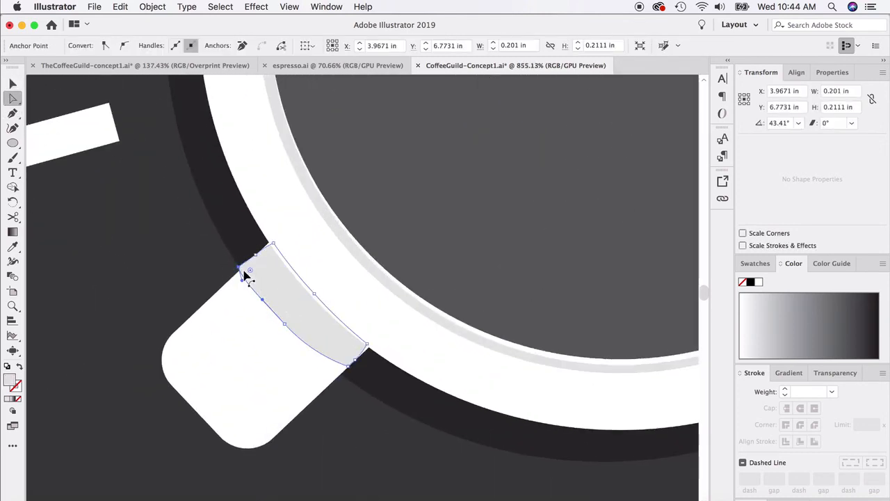
Turn off Snap to Pixel and fine-tune the upper outer anchor of the handle shadow to meet the handle's edge and the dark shadow.
scroll(244, 273, "up", 1)
left_click(288, 7)
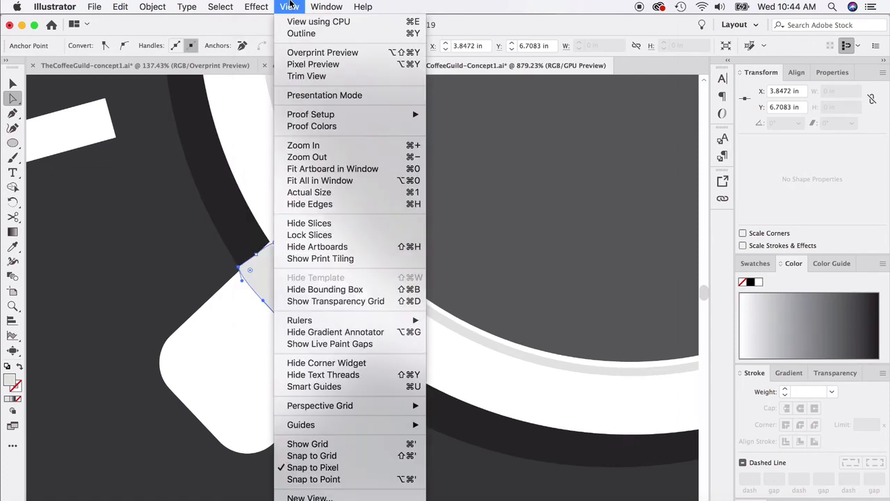
left_click(304, 472)
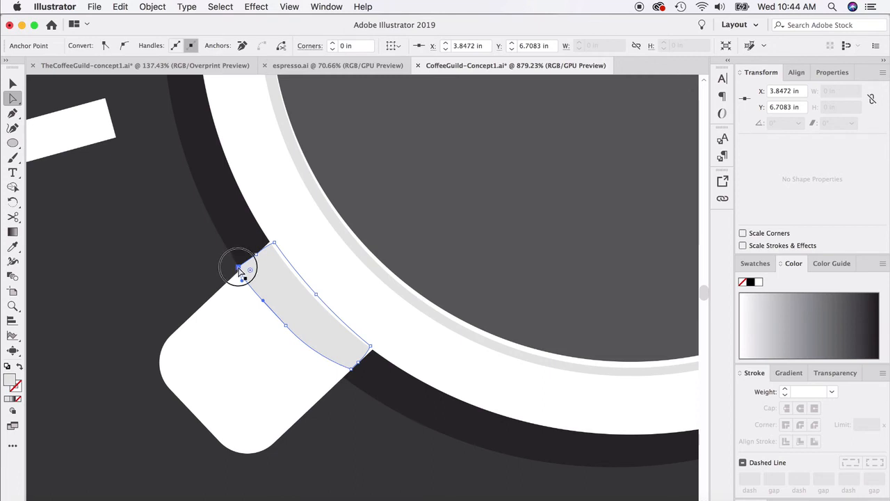
left_click_drag(238, 262, 244, 276)
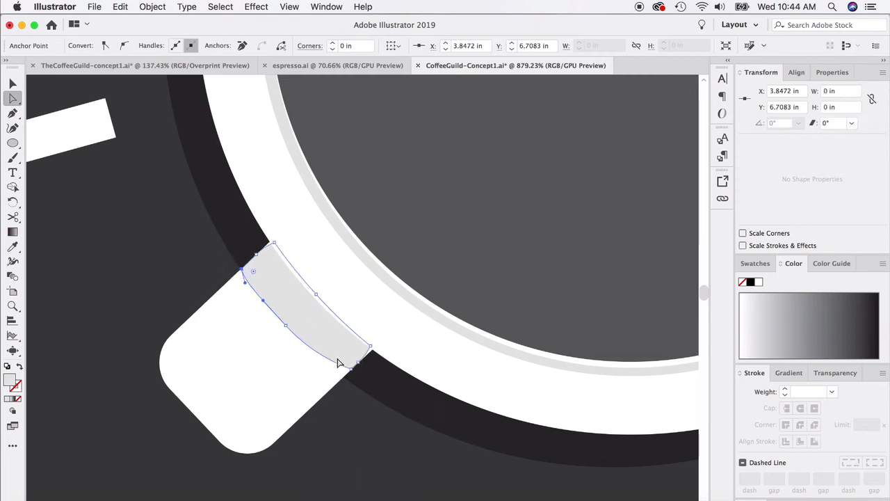
Adjust the lower corner anchors of the handle shadow to line up with the cup's dark shadow and rim, and deselect the shape.
left_click_drag(354, 371, 376, 346)
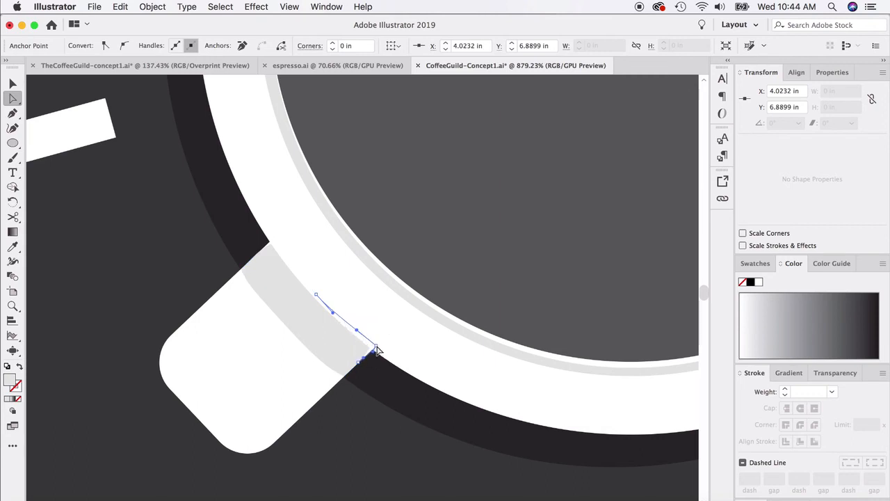
key("v")
key("super+shift+a")
key("super+0")
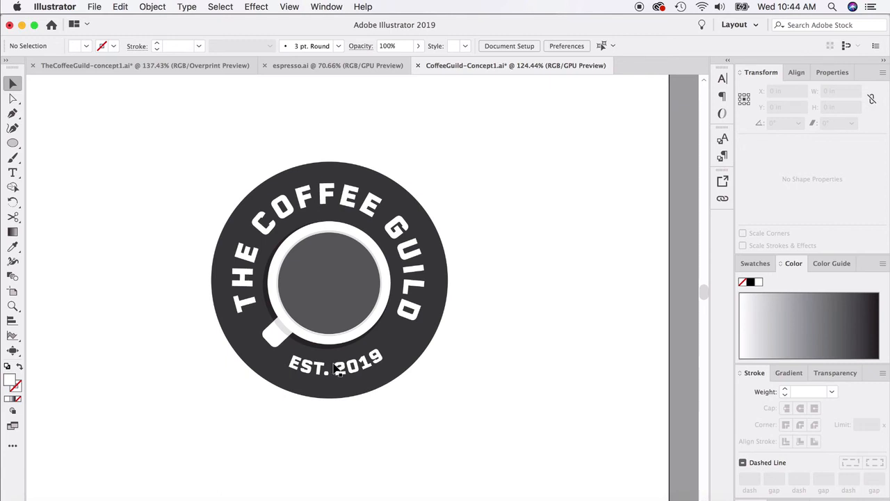
Examine the dark round badge at several magnifications and compare it with the CG cup logo above it.
scroll(334, 369, "left", 2)
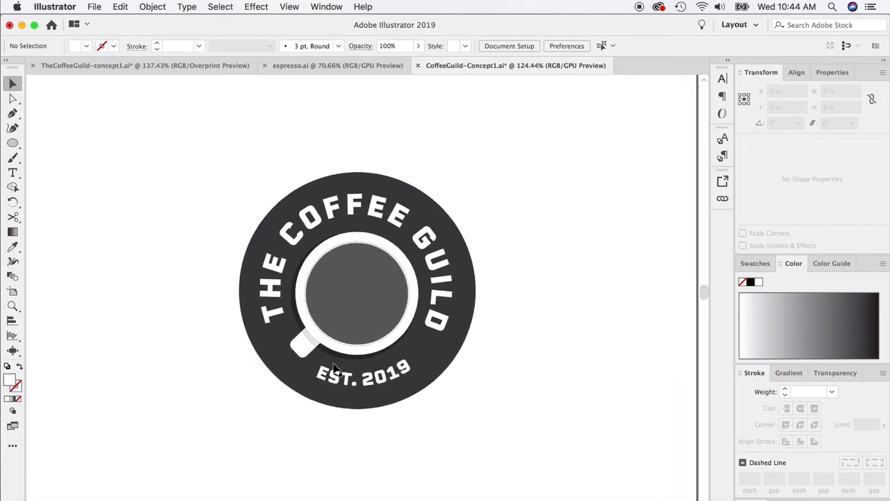
scroll(338, 362, "down", 2)
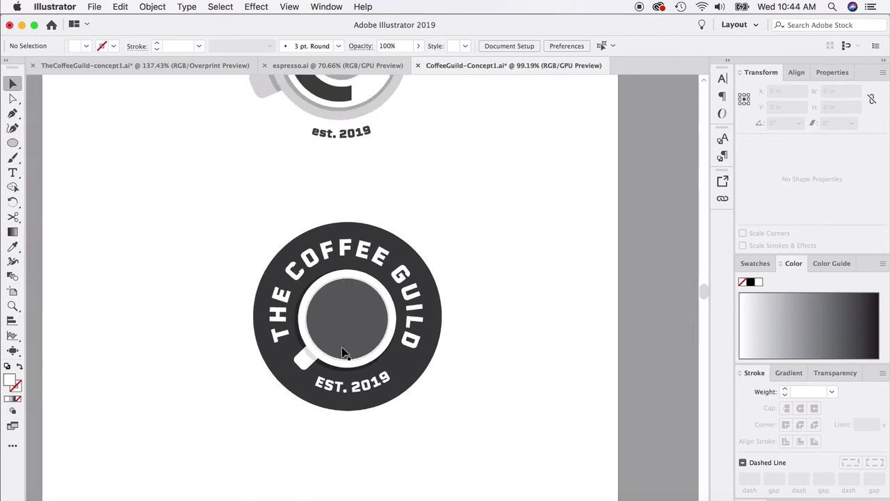
scroll(342, 353, "down", 4)
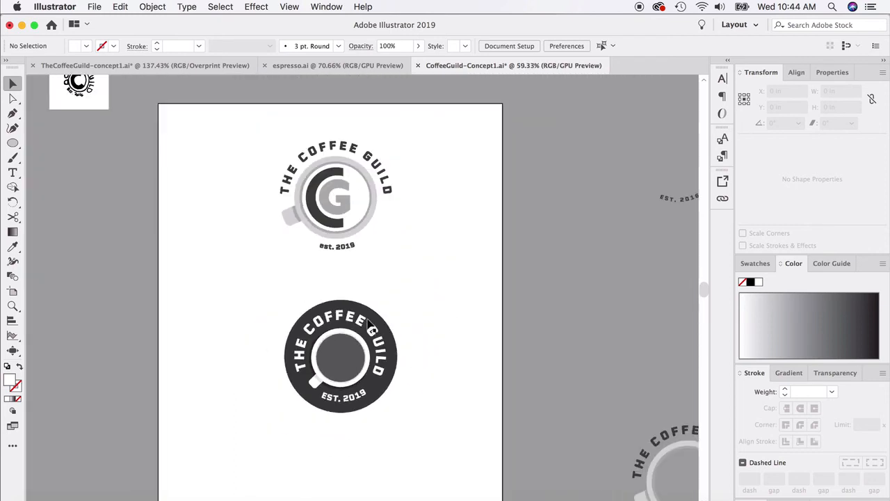
scroll(330, 356, "up", 2)
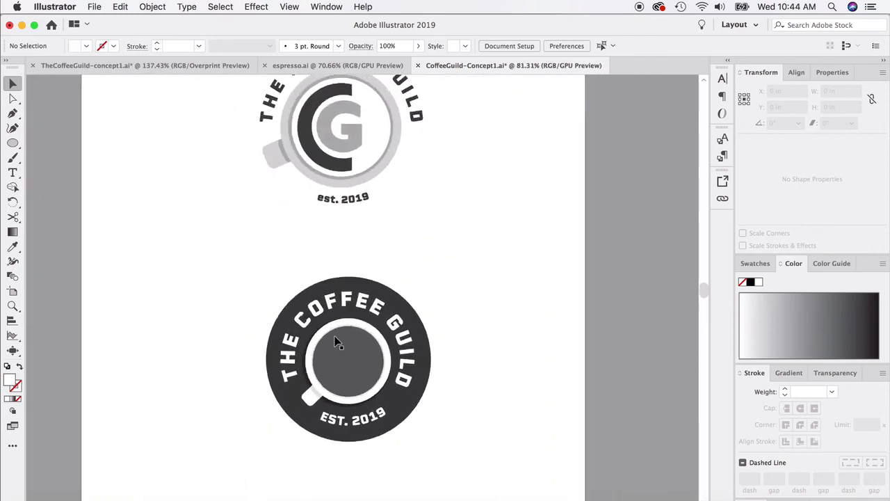
scroll(336, 341, "up", 1)
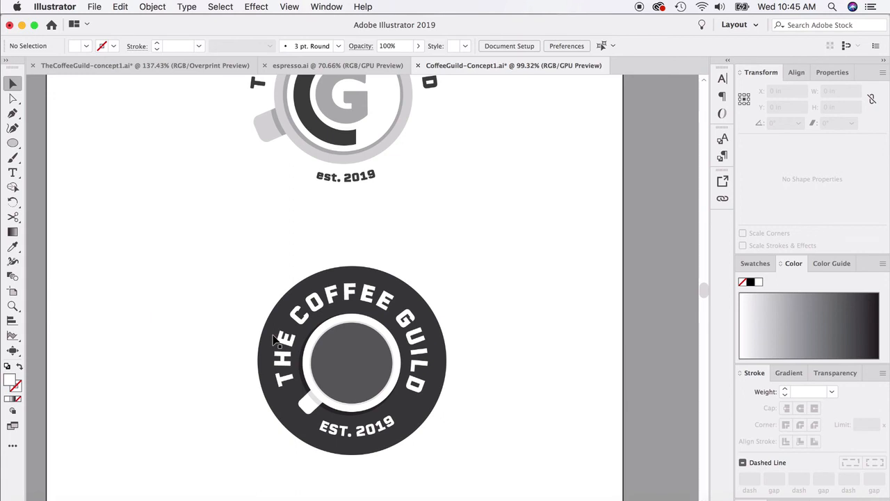
scroll(274, 340, "up", 3)
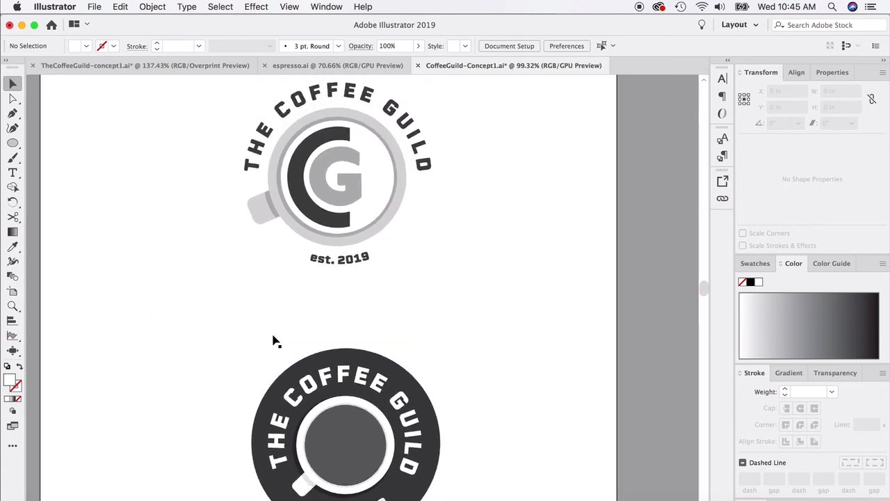
scroll(273, 340, "down", 4)
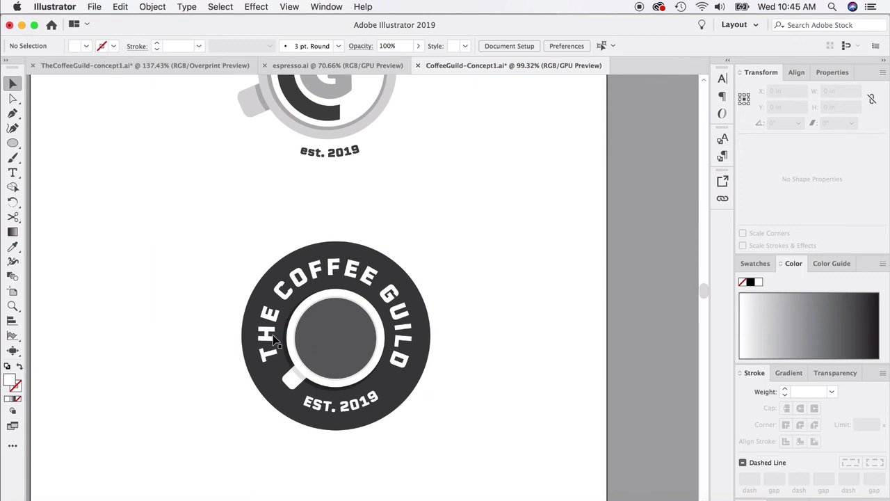
scroll(273, 340, "down", 2)
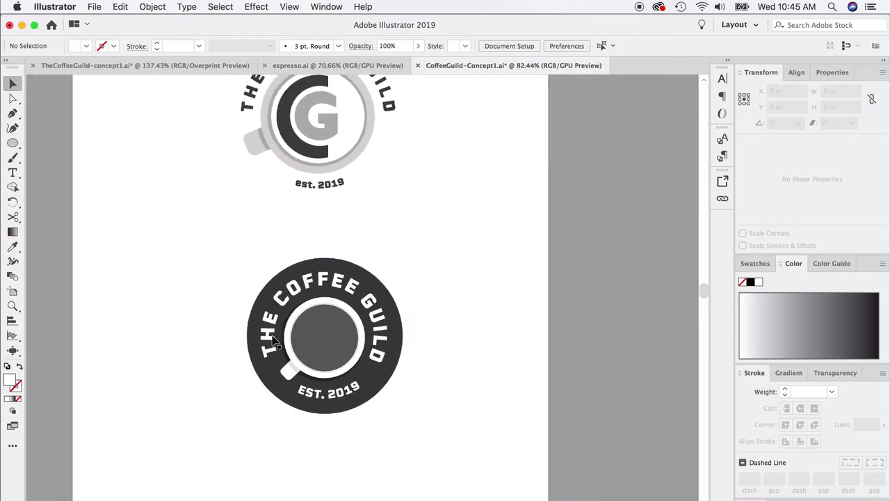
scroll(275, 341, "up", 3)
scroll(273, 339, "down", 1)
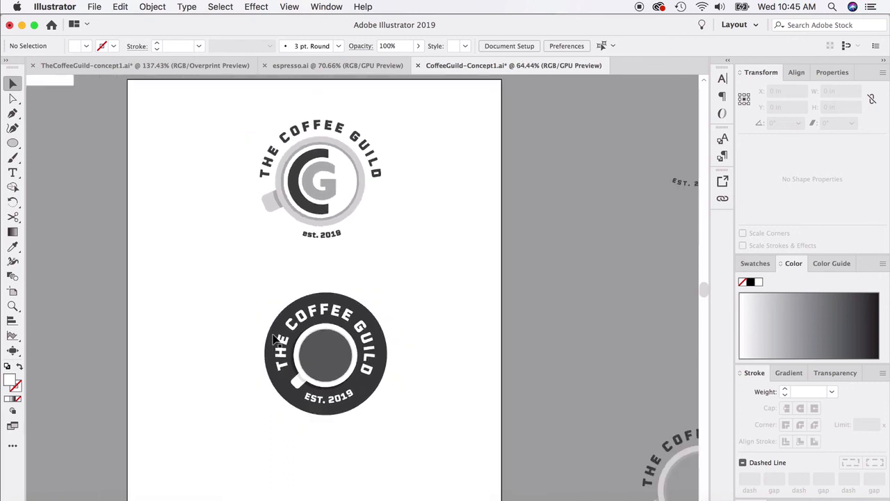
Select the entire round badge and shift it slightly down and left to sit centred beneath the CG cup logo.
left_click_drag(230, 286, 420, 422)
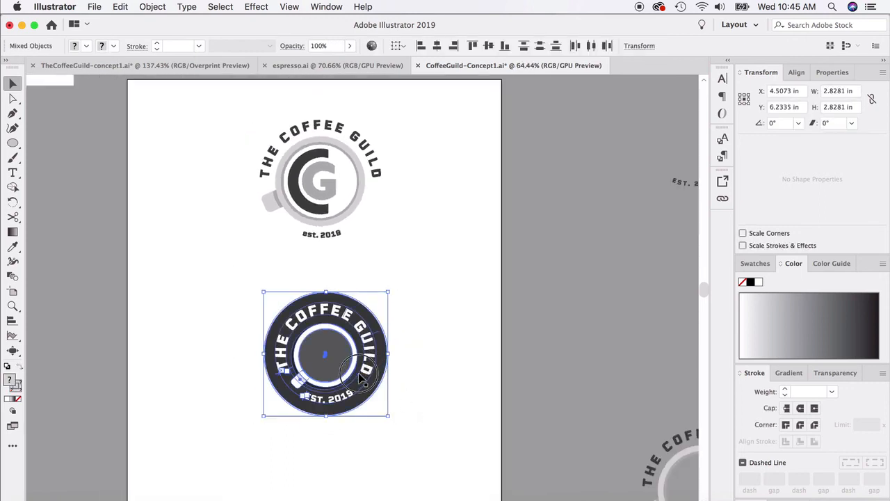
left_click_drag(367, 364, 360, 374)
left_click(453, 348)
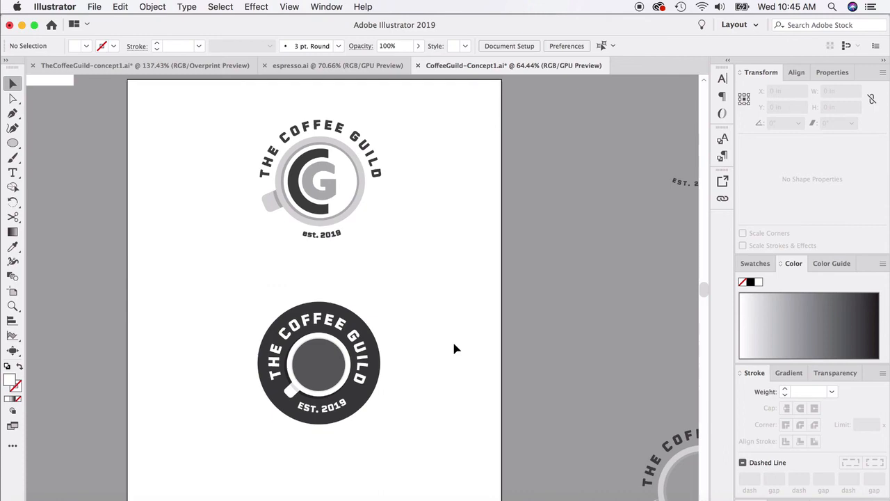